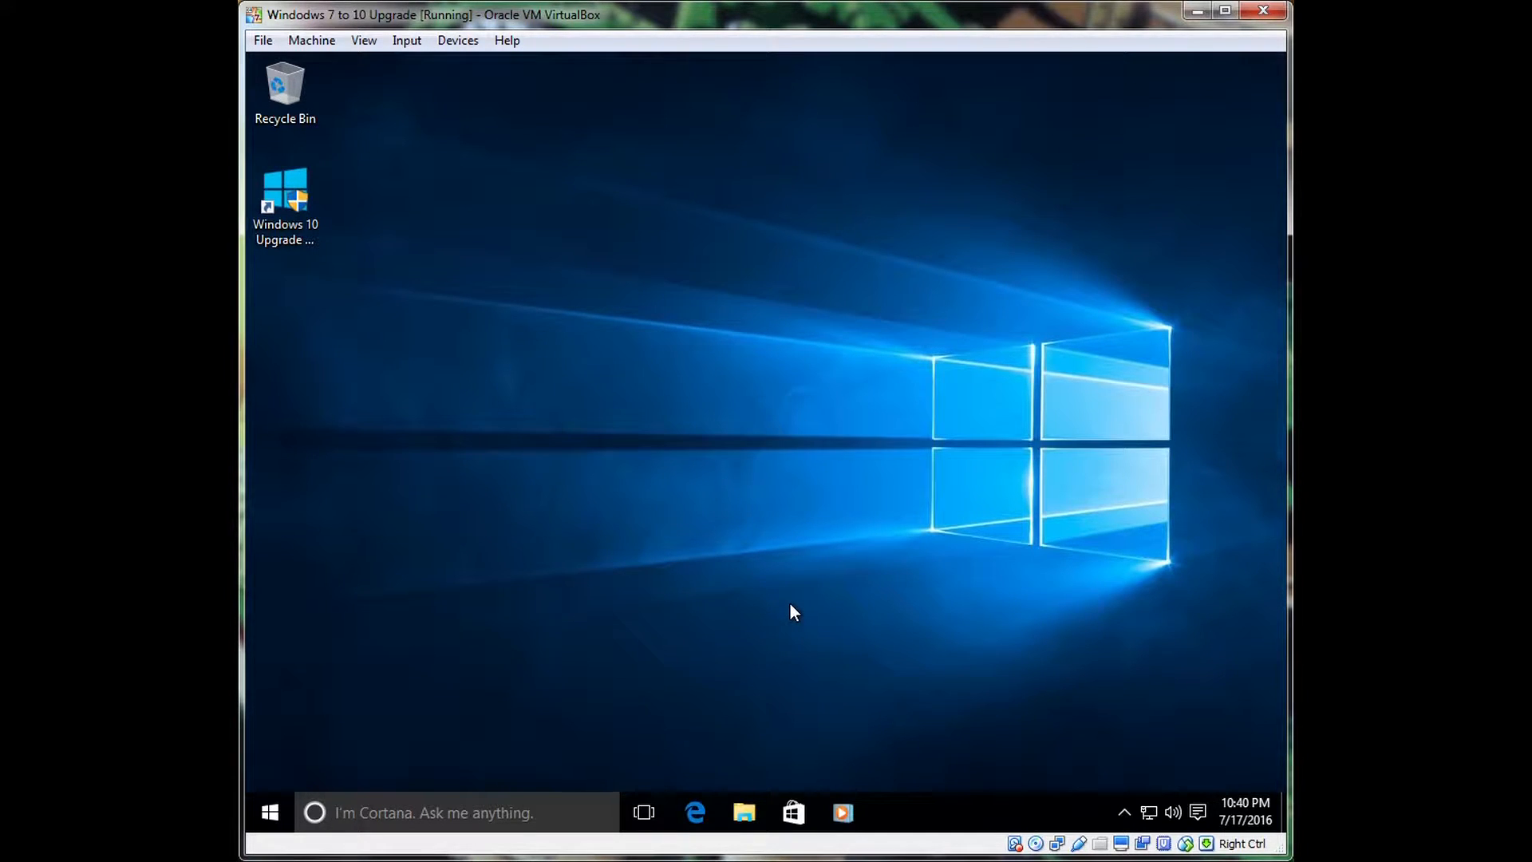
Examine the Local Disk (C:) and Backup Volume (E:) drives under This PC in File Explorer, and close the window.
click(740, 815)
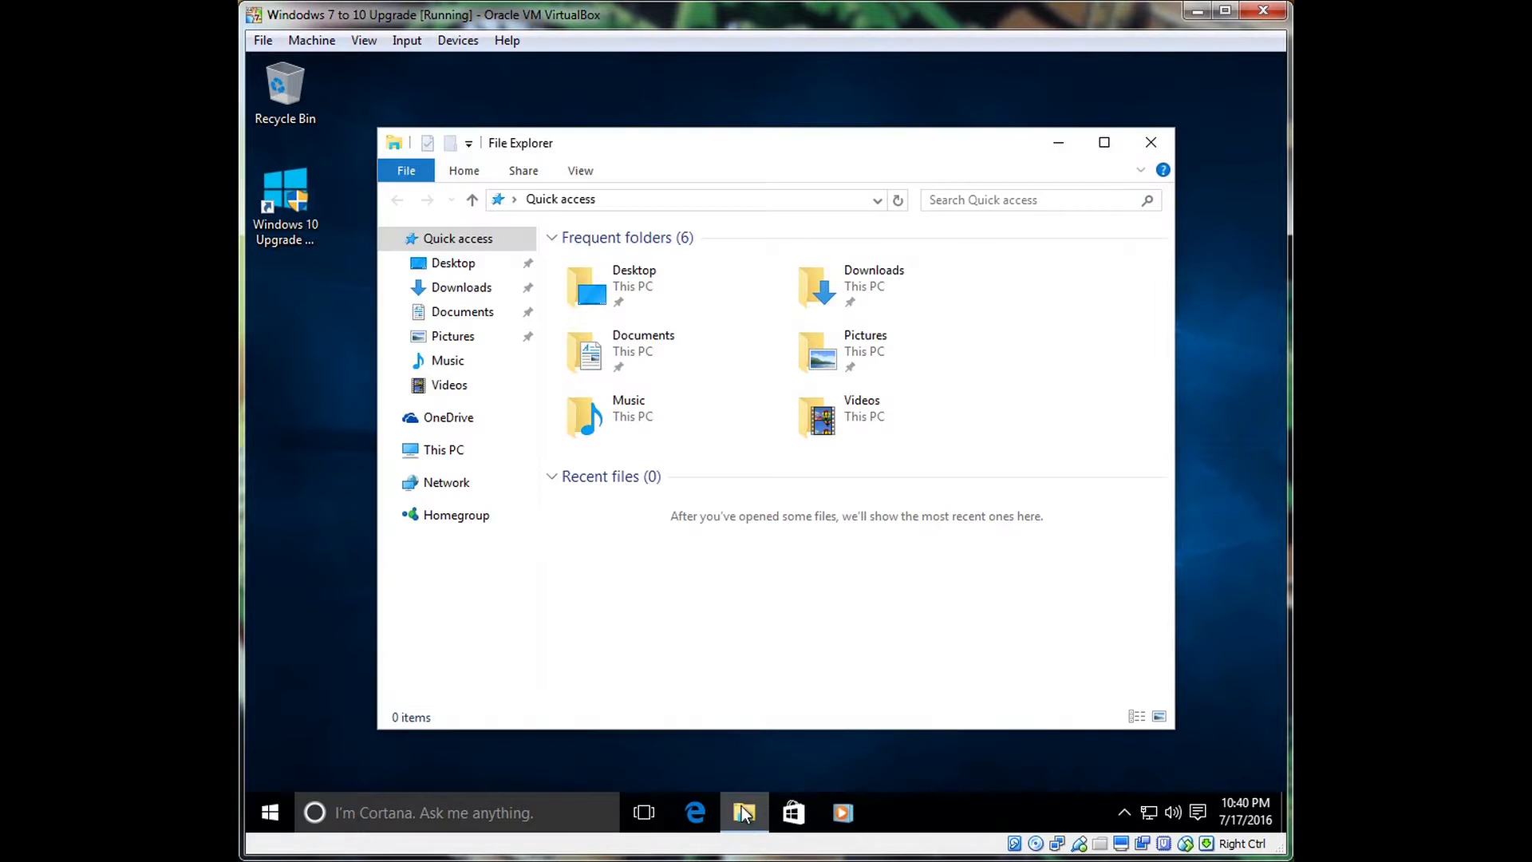
click(418, 451)
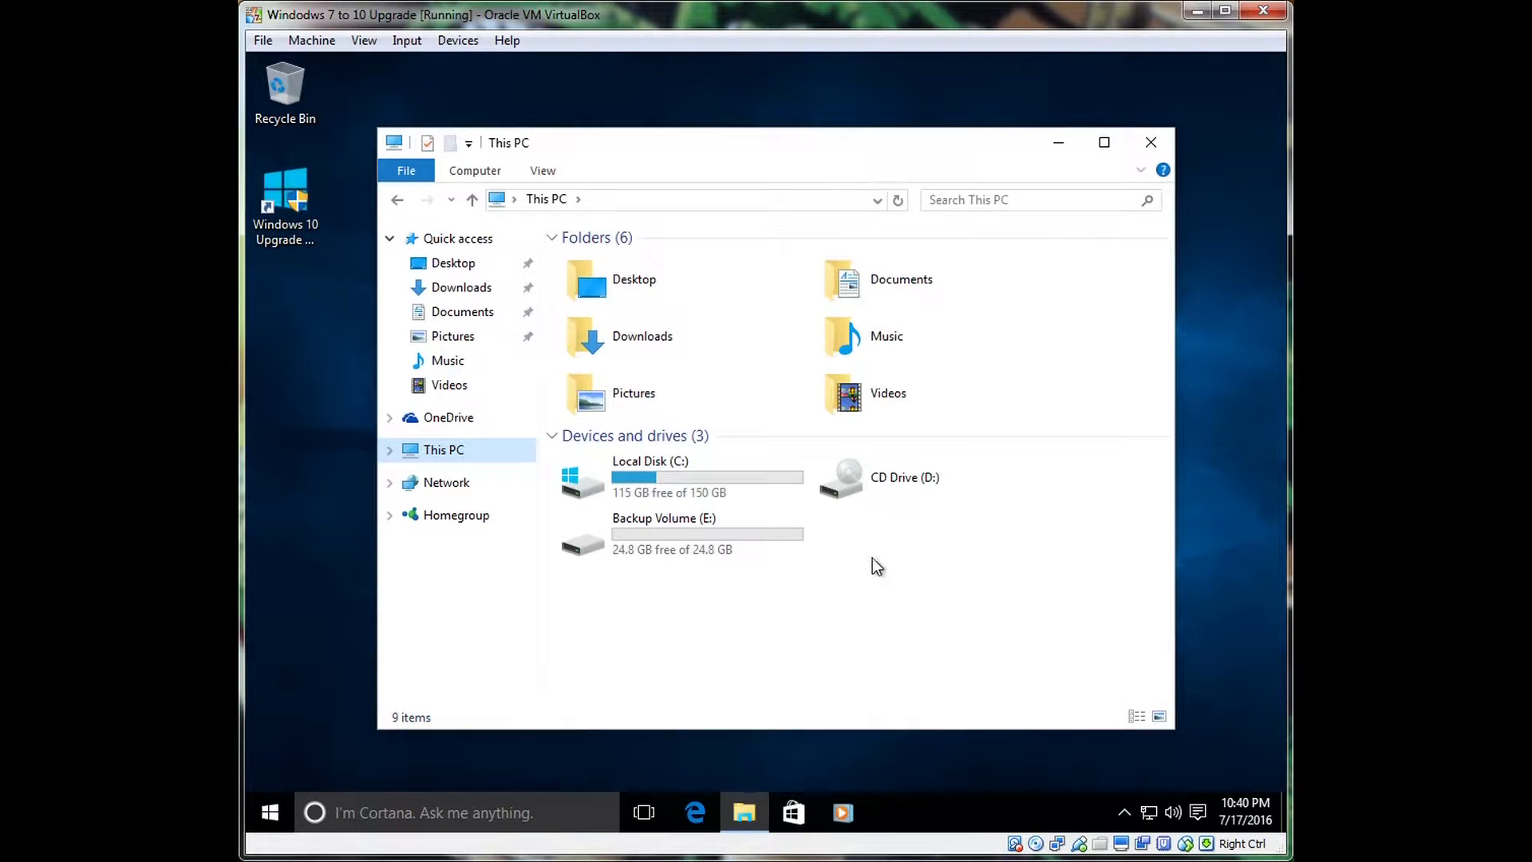
click(781, 479)
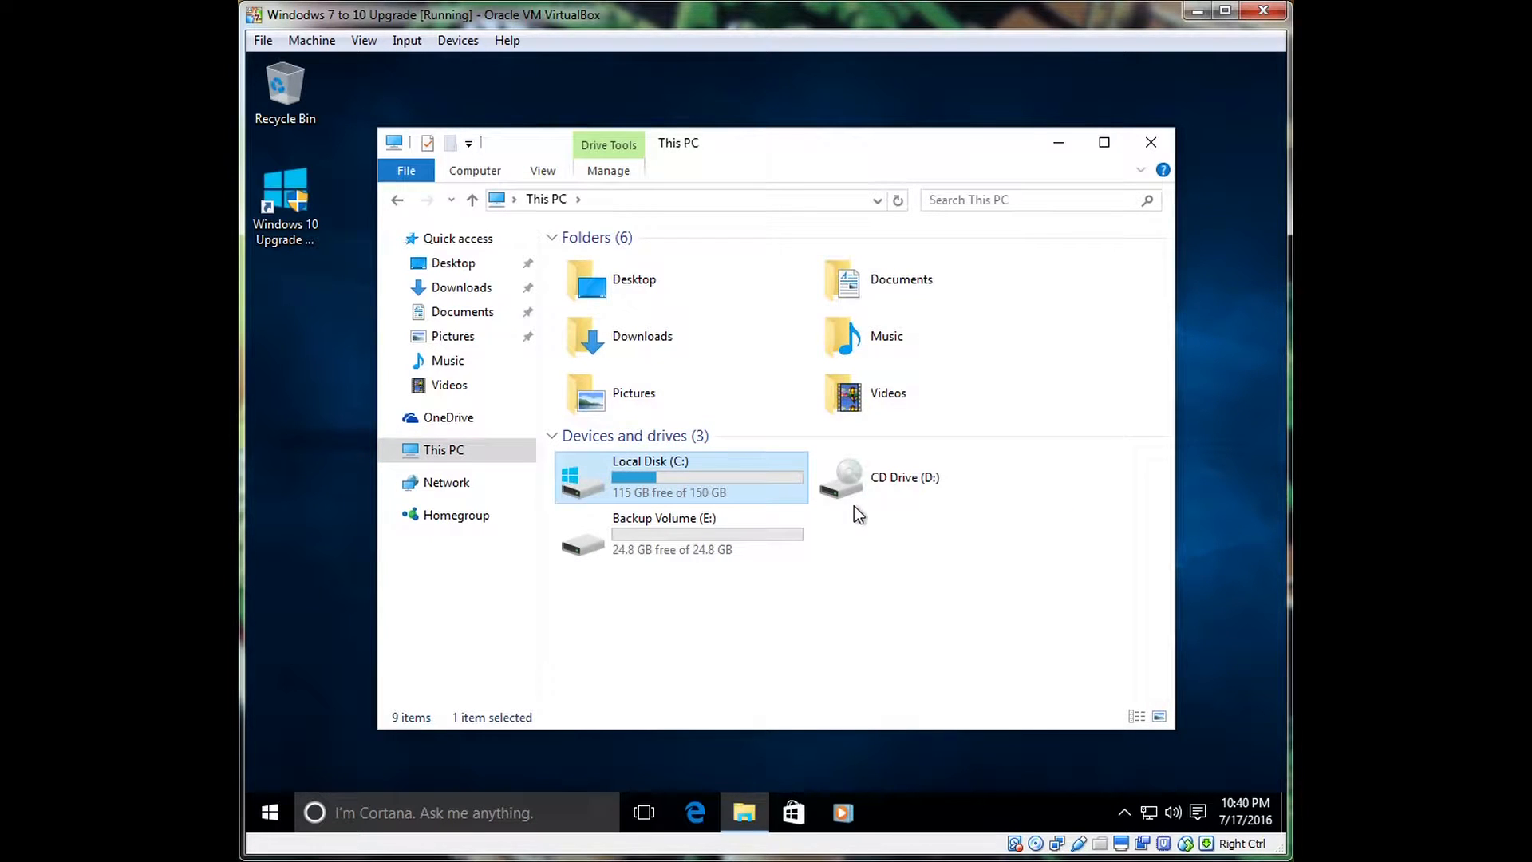
click(745, 539)
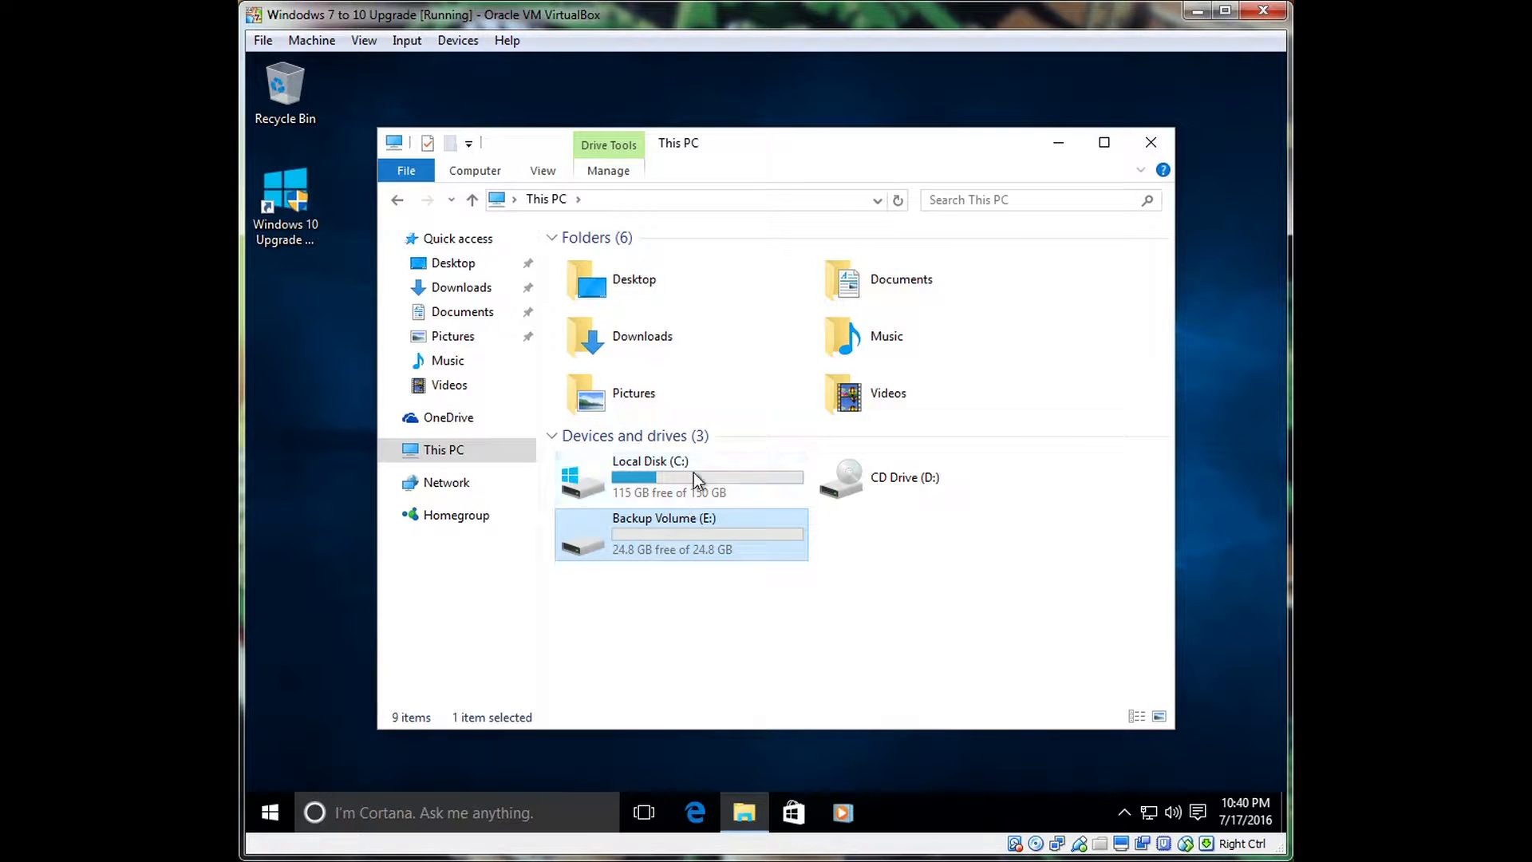
click(716, 485)
click(720, 538)
click(708, 482)
click(779, 633)
click(694, 477)
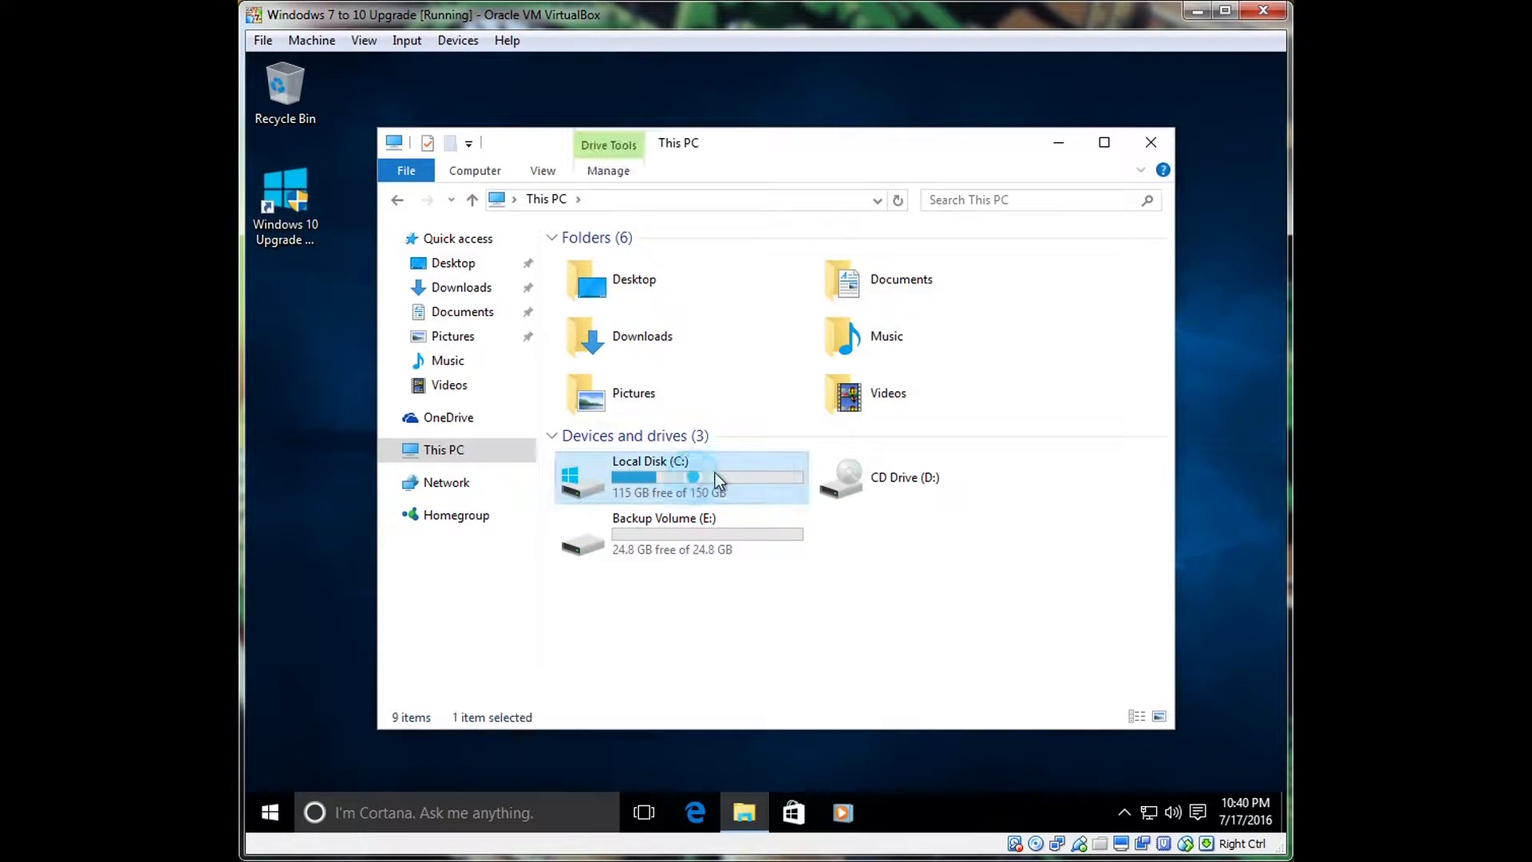
click(714, 535)
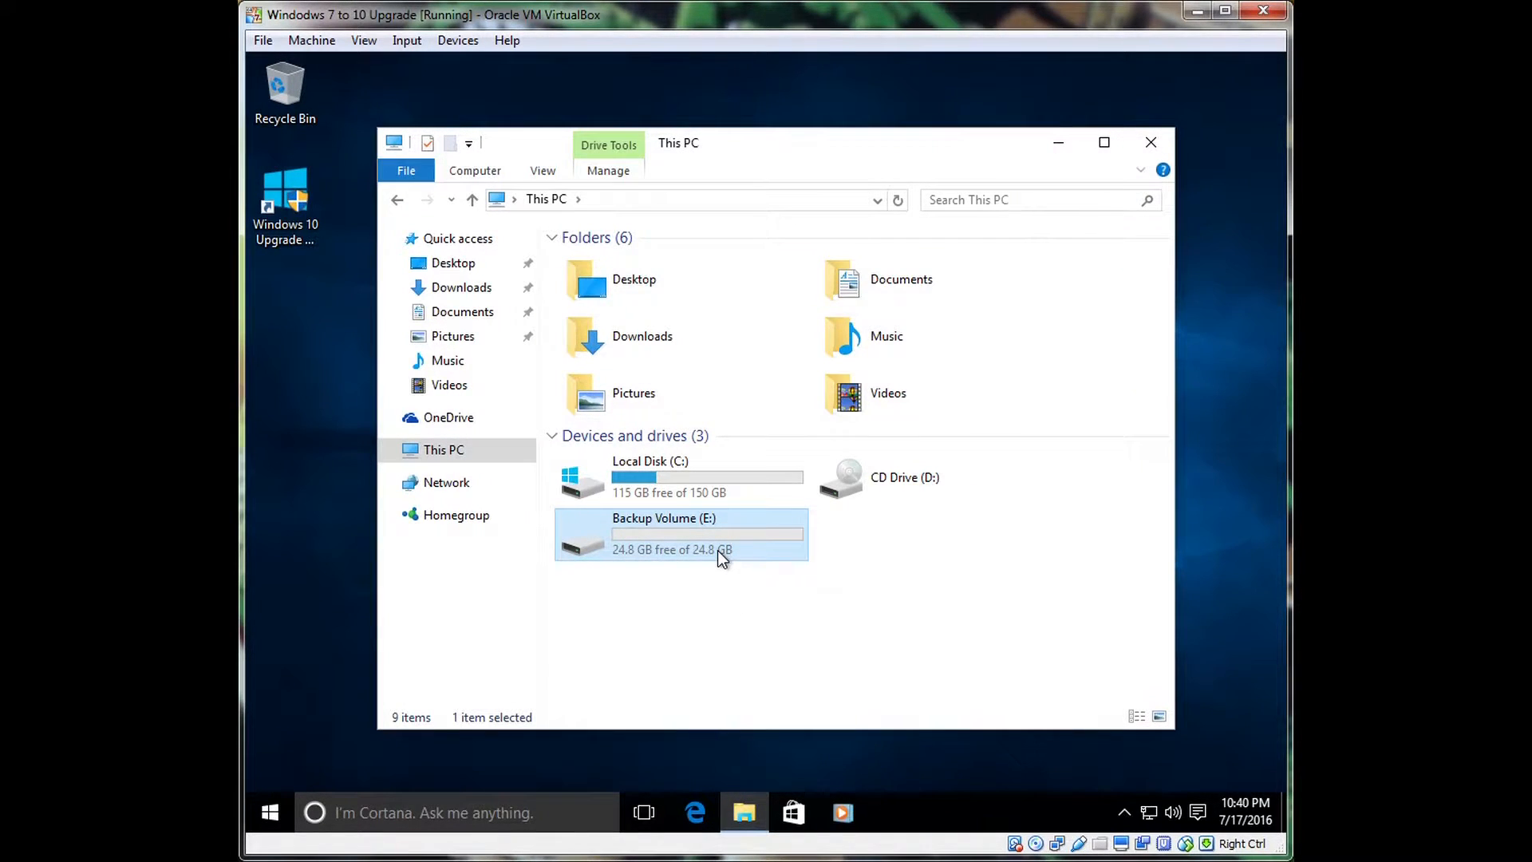
mouse_move(717, 548)
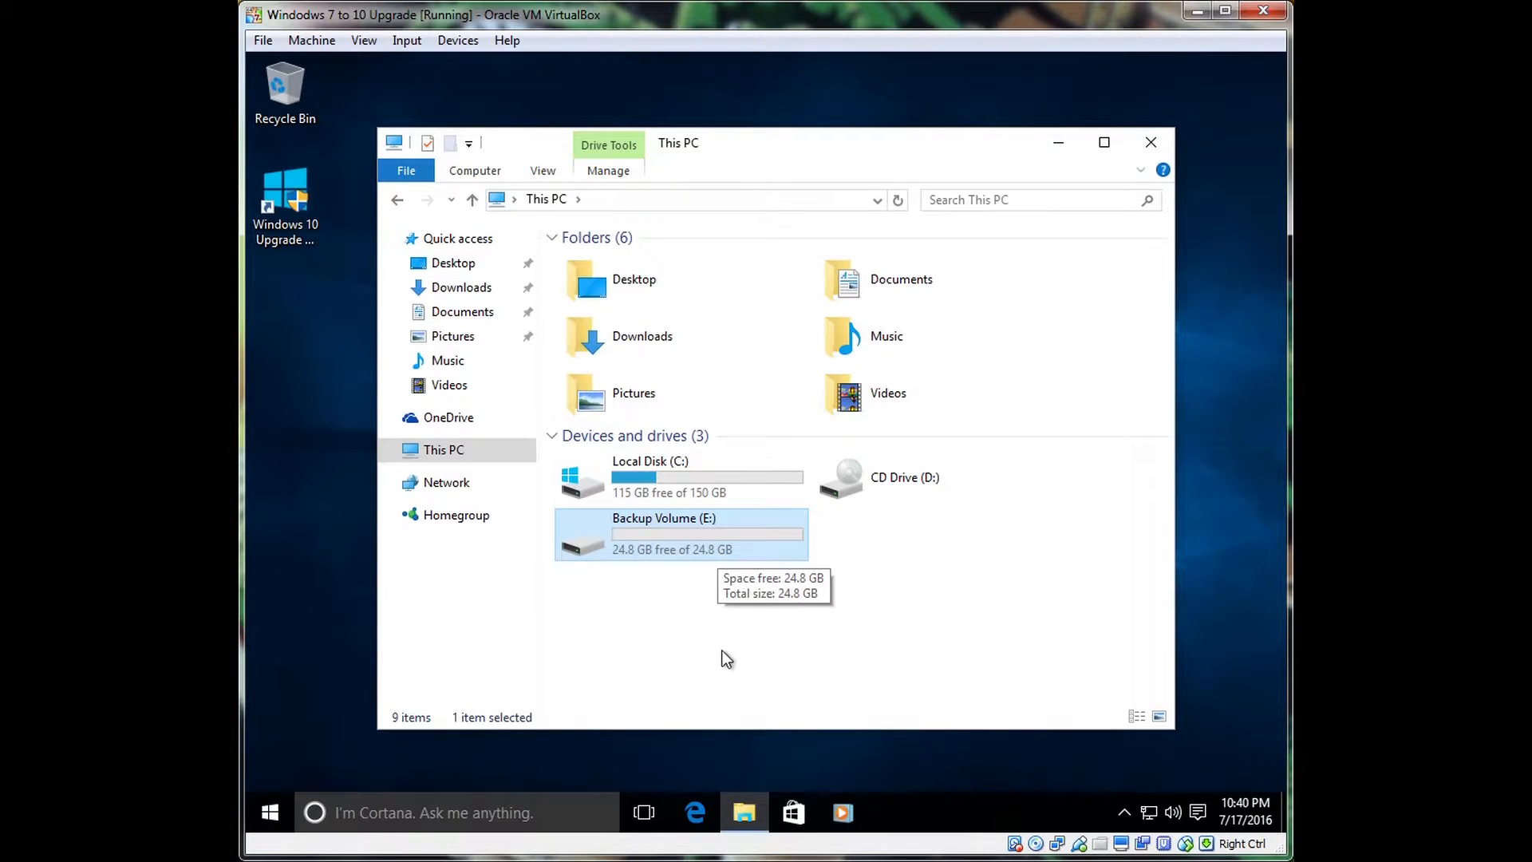
click(716, 624)
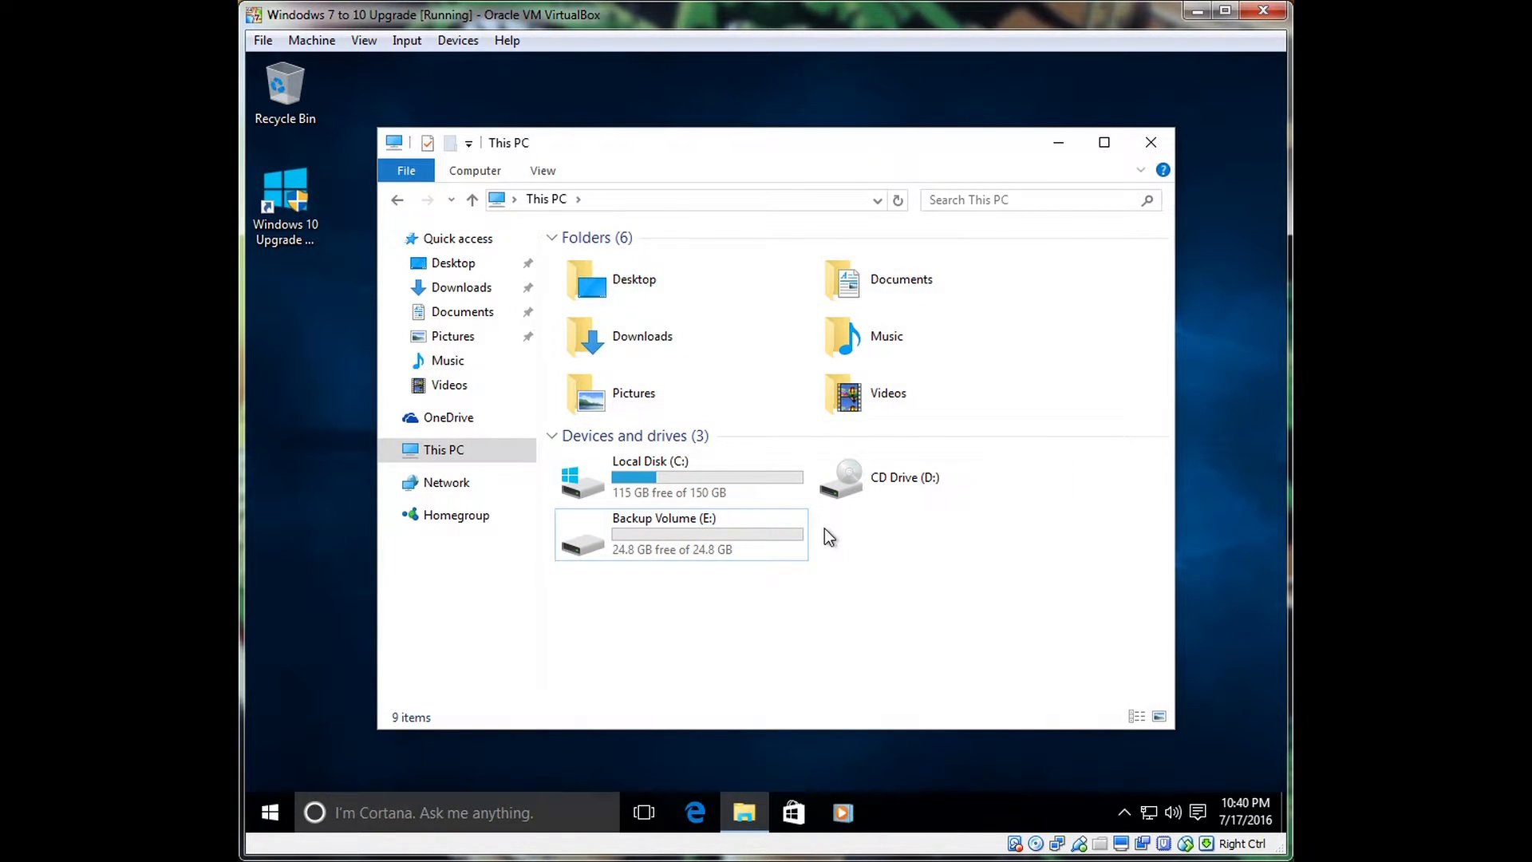
click(1150, 142)
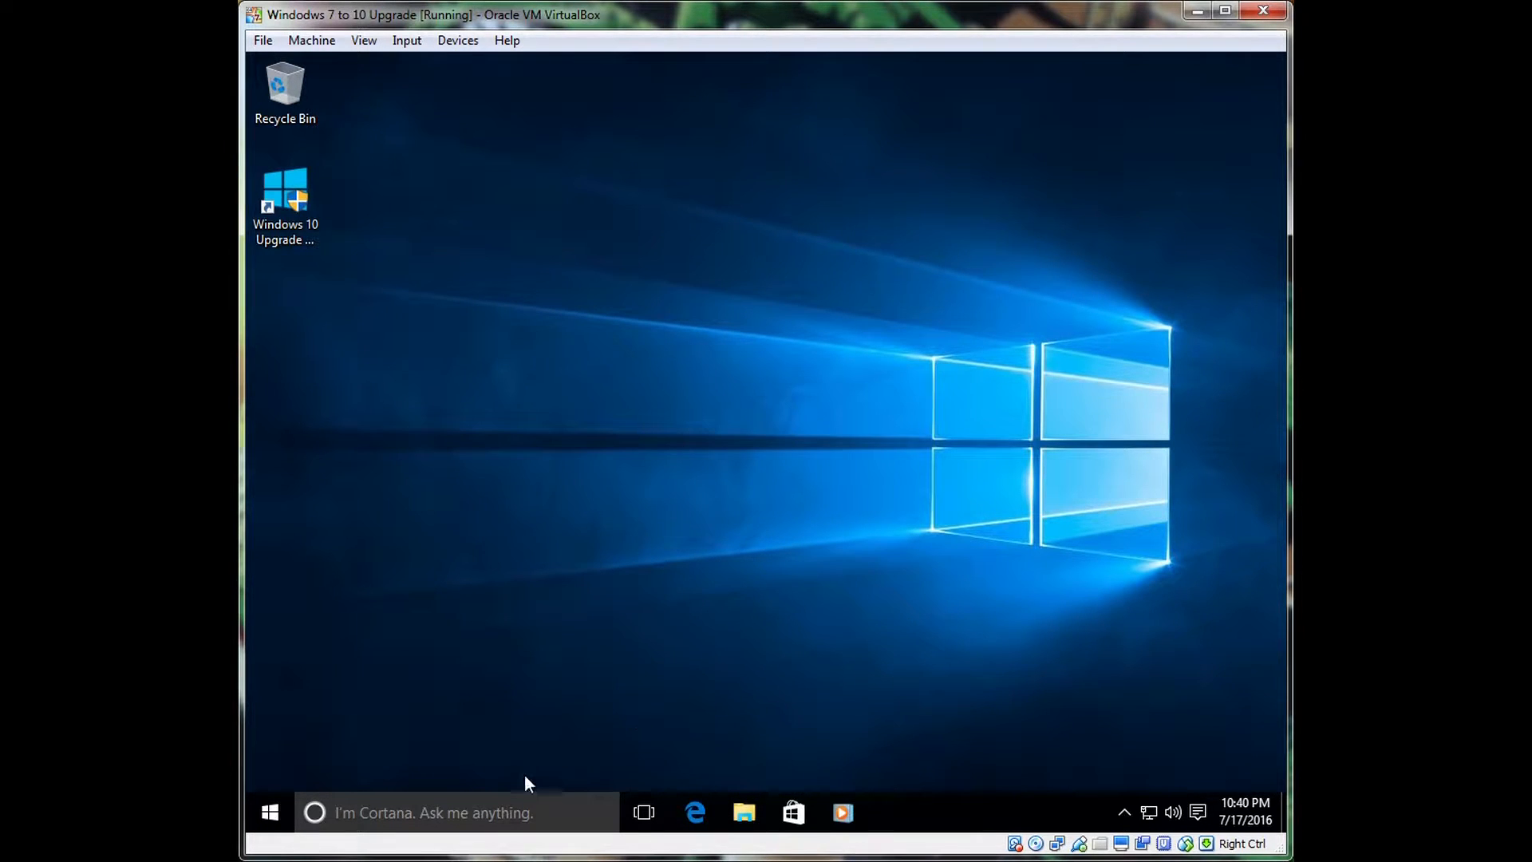
Search Windows for "backup" and open Backup and Restore (Windows 7).
click(471, 818)
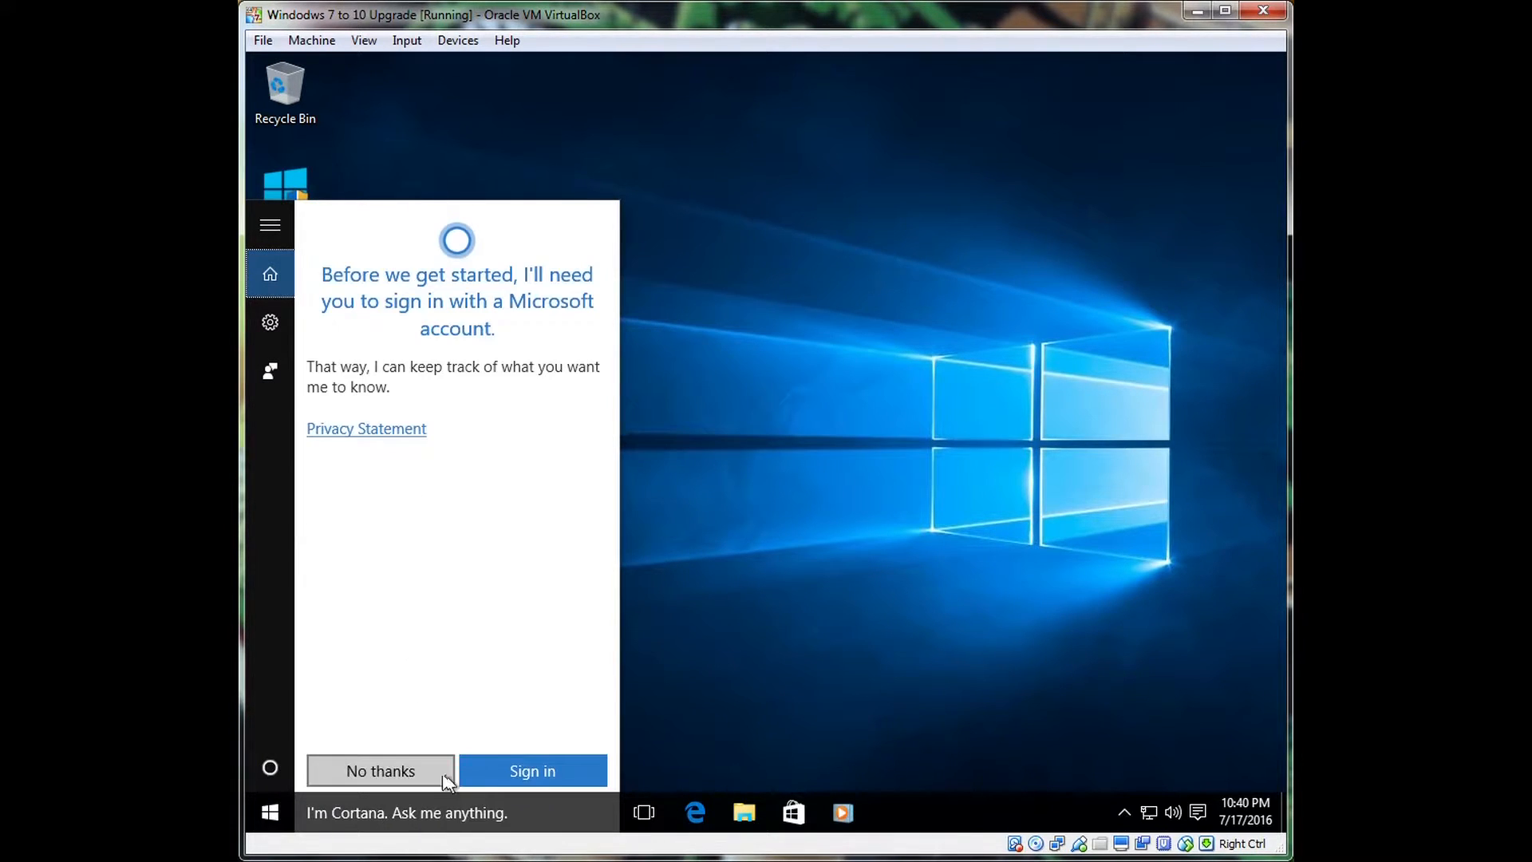
click(488, 812)
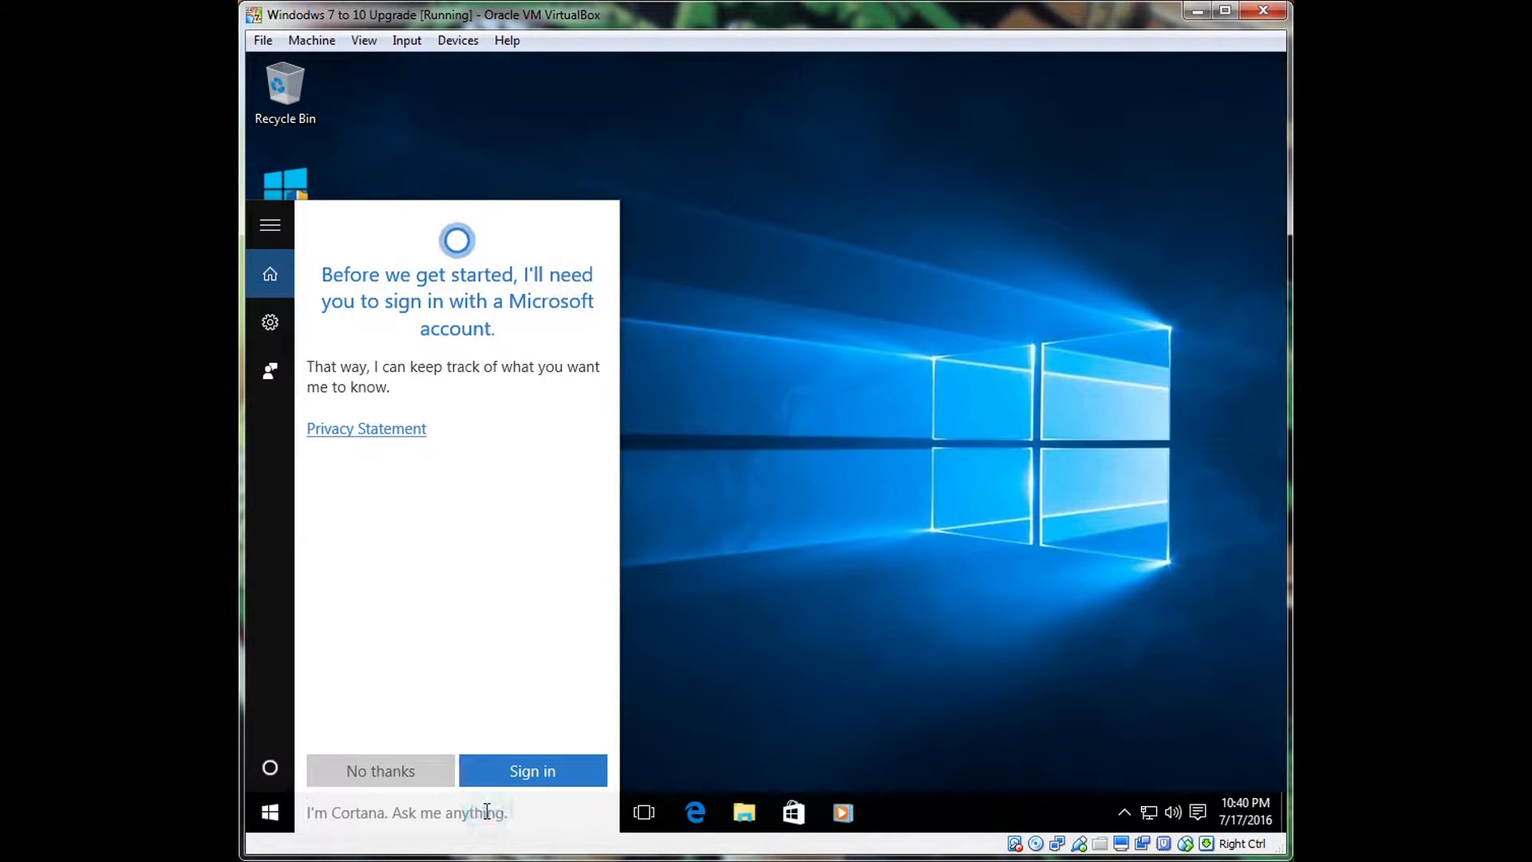
click(670, 694)
click(427, 821)
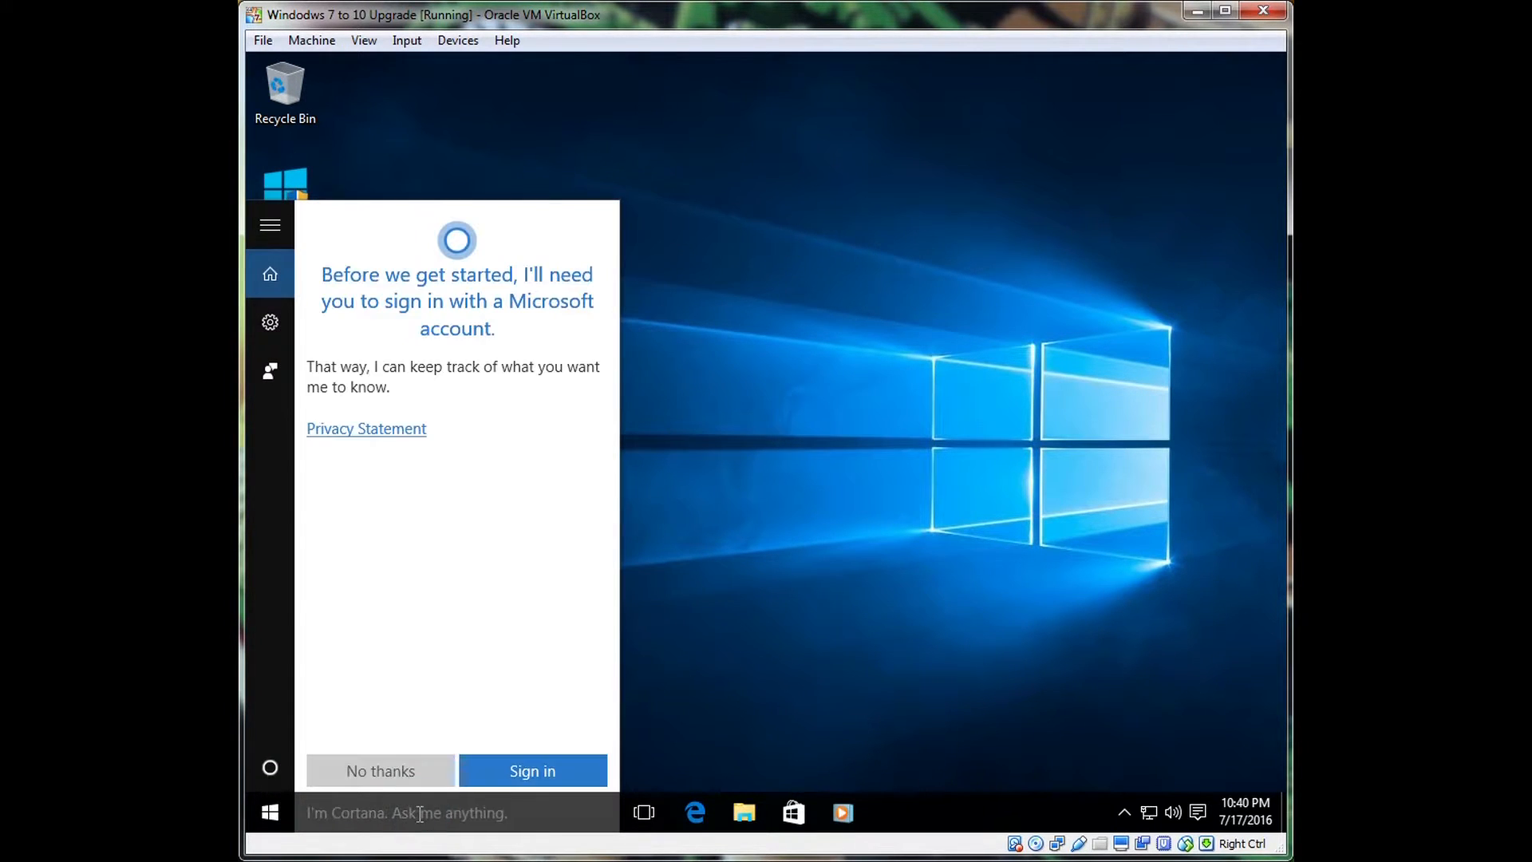
click(414, 814)
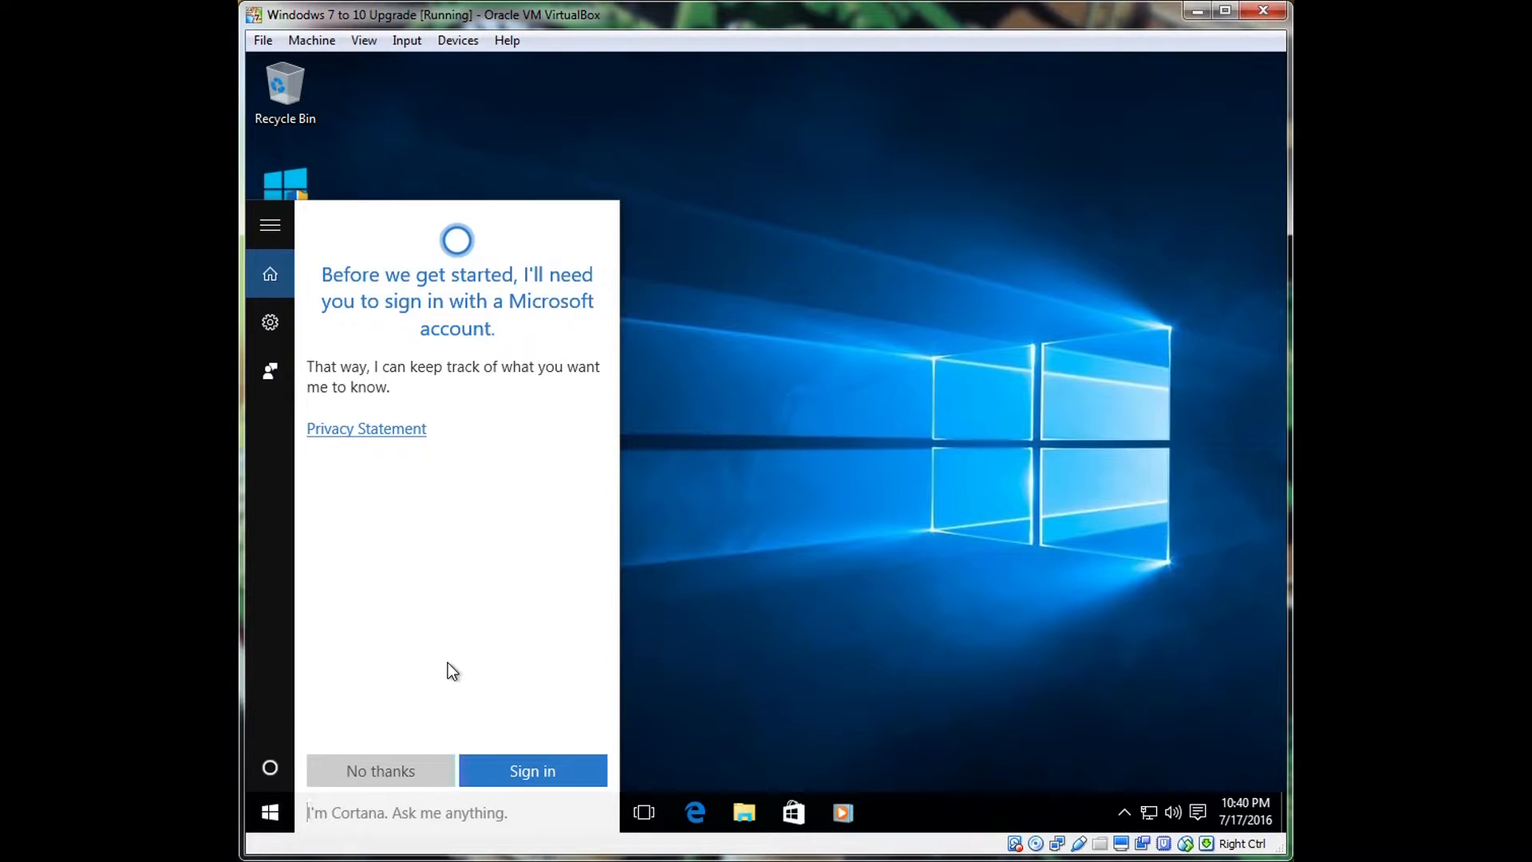
text(backup)
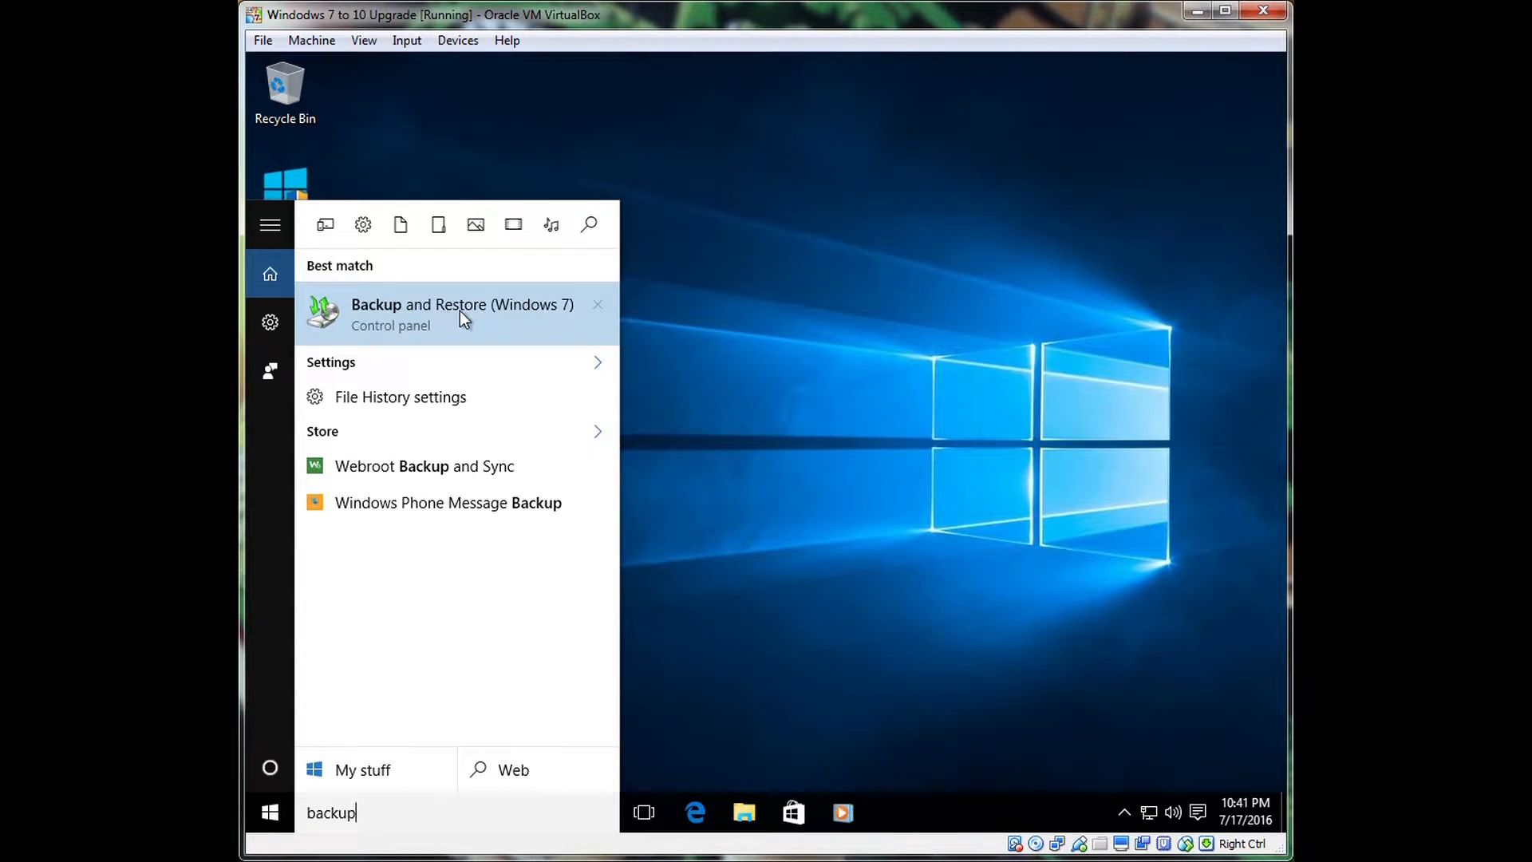
click(442, 320)
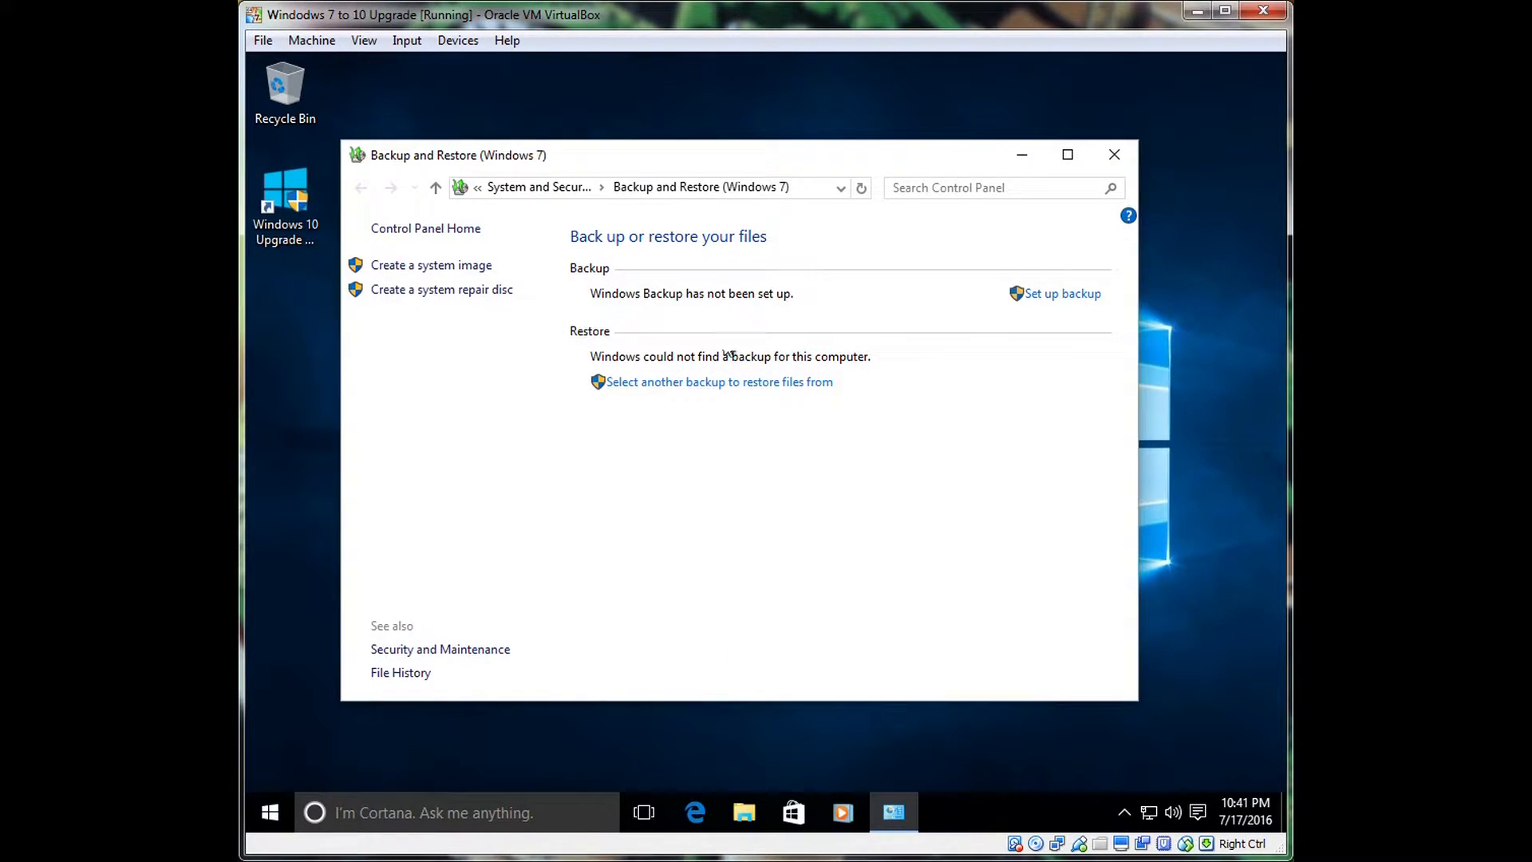
Open a second Backup and Restore (Windows 7) page through Control Panel's System and Security category, and close it.
right_click(280, 807)
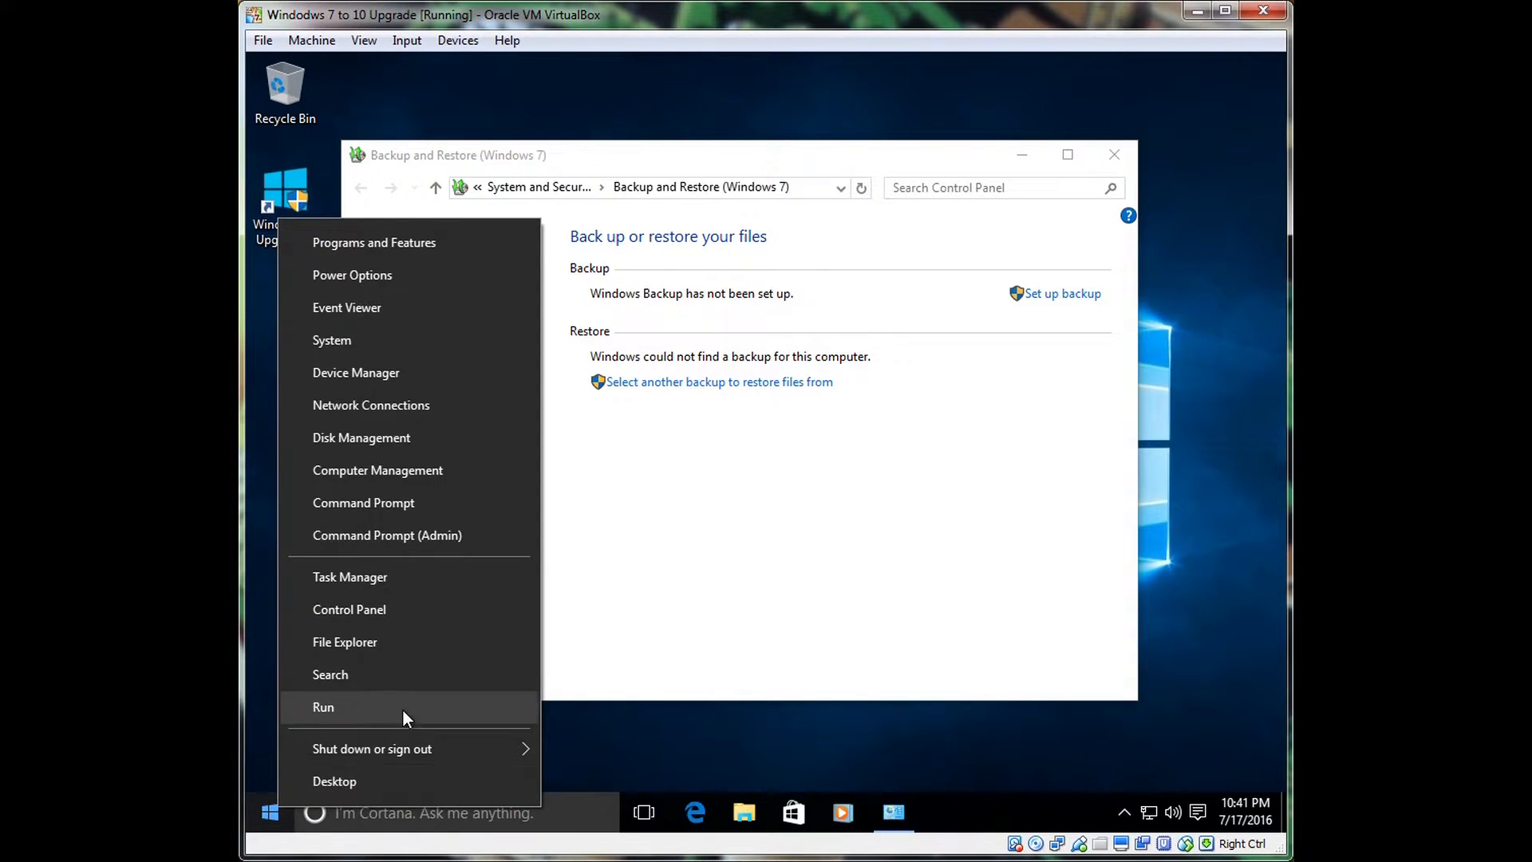
click(392, 612)
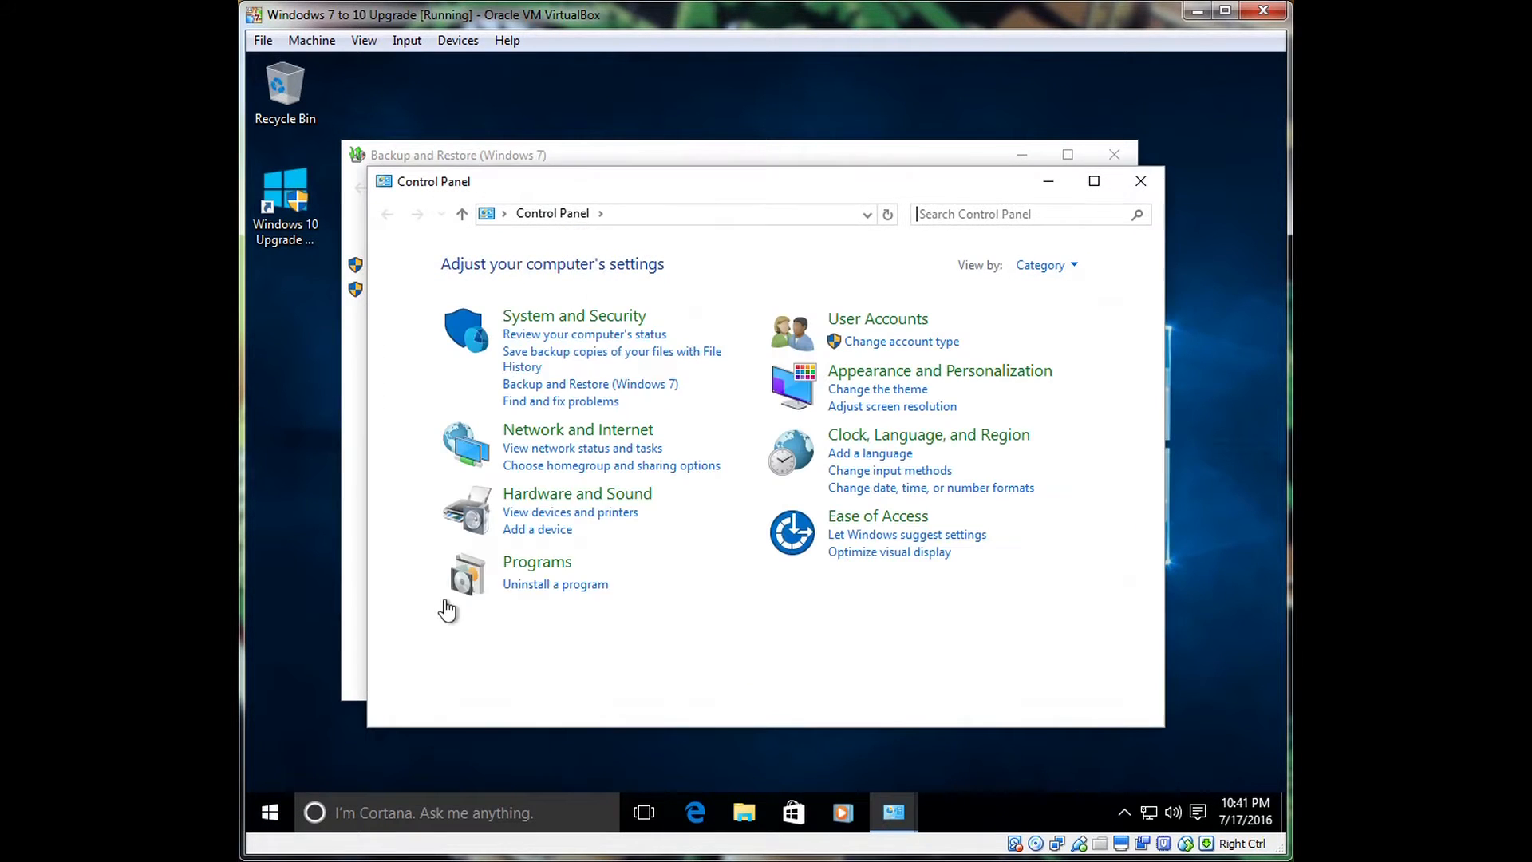
click(591, 317)
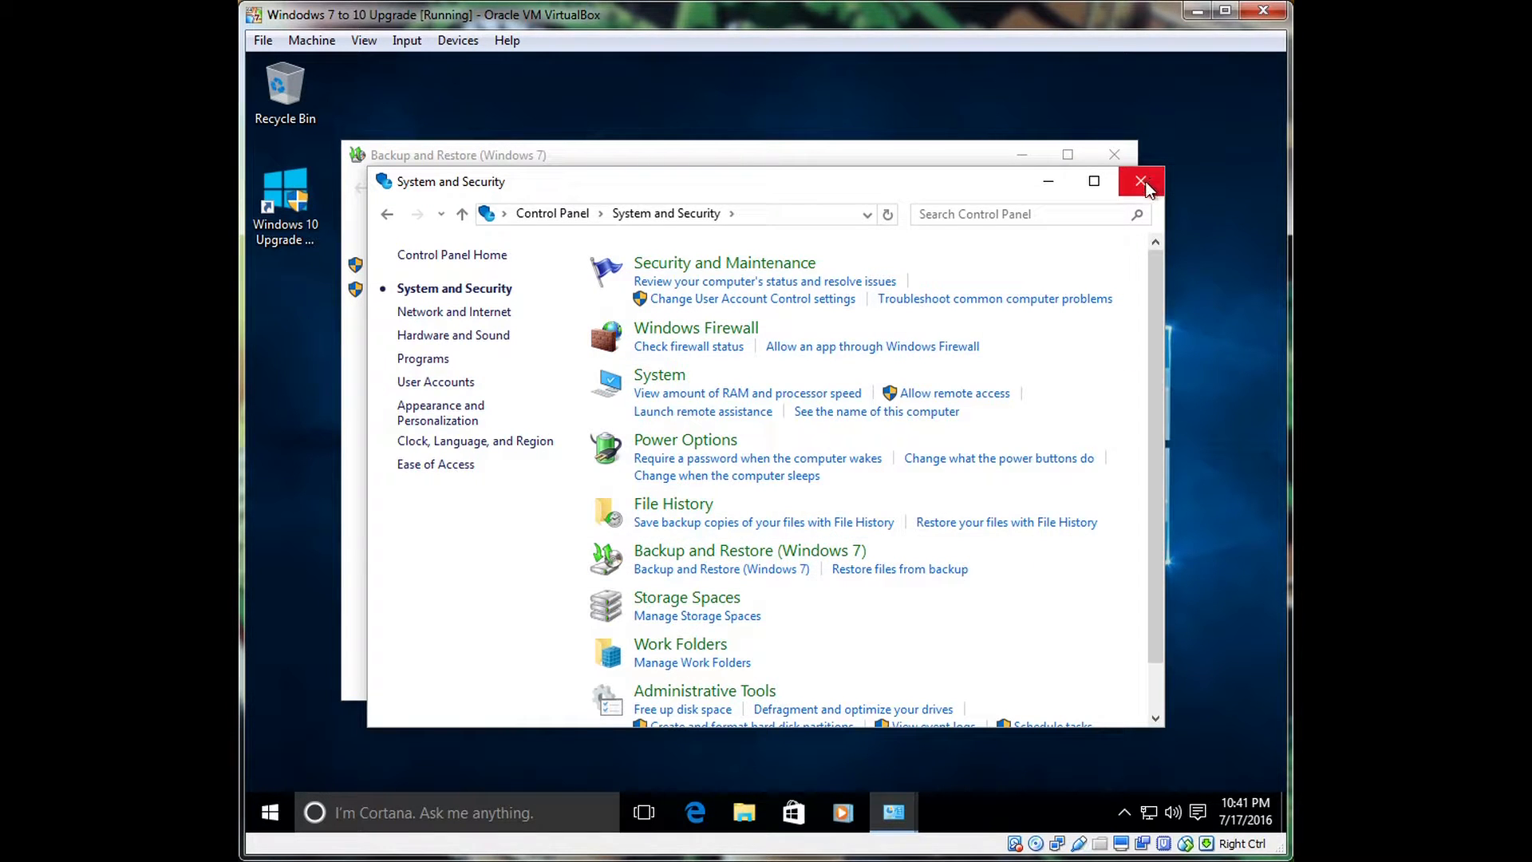
click(781, 569)
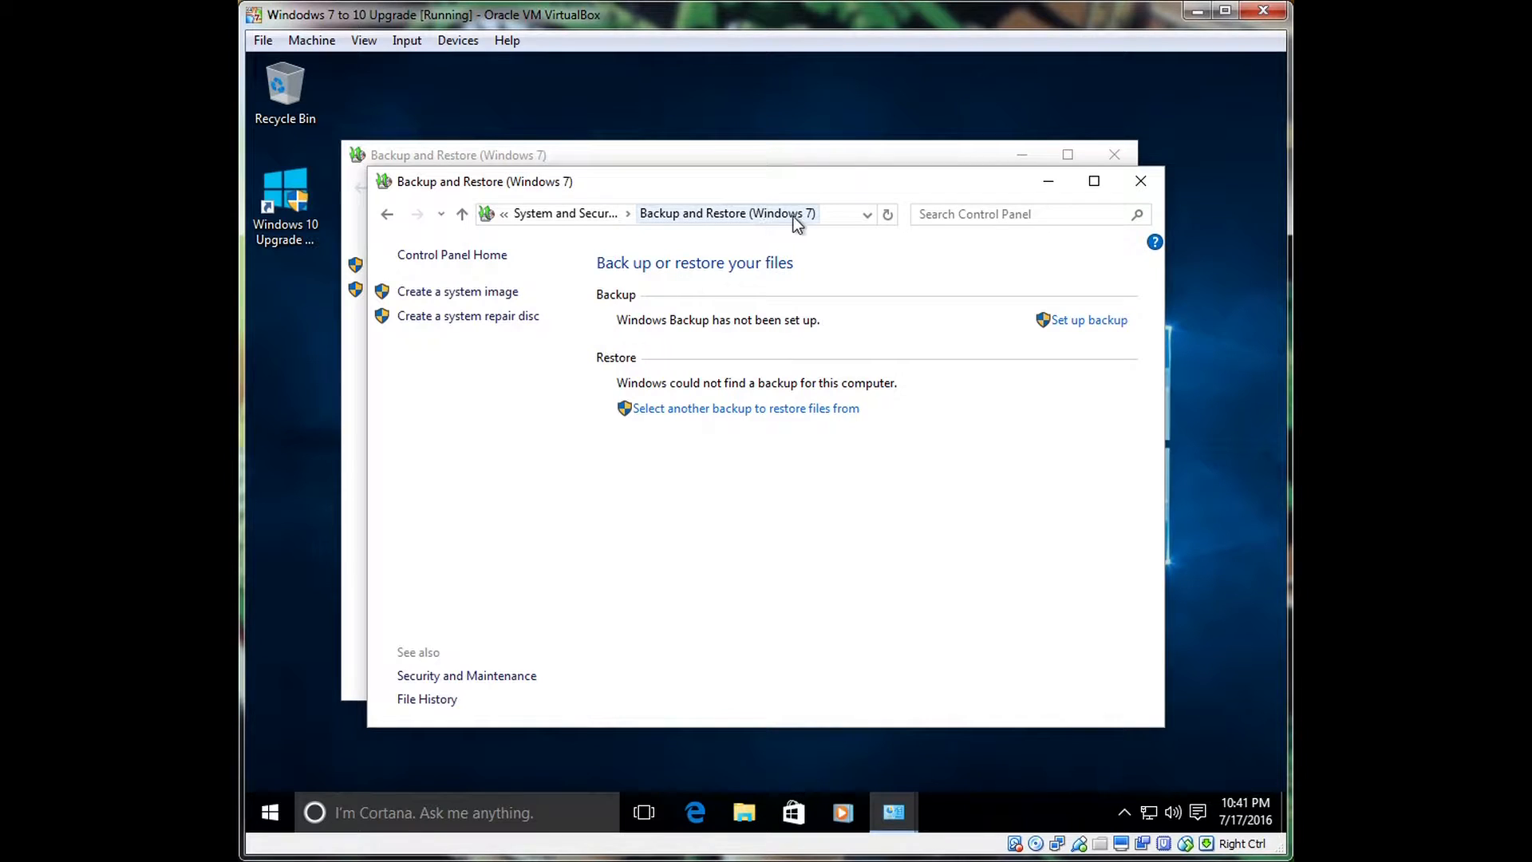
click(1140, 181)
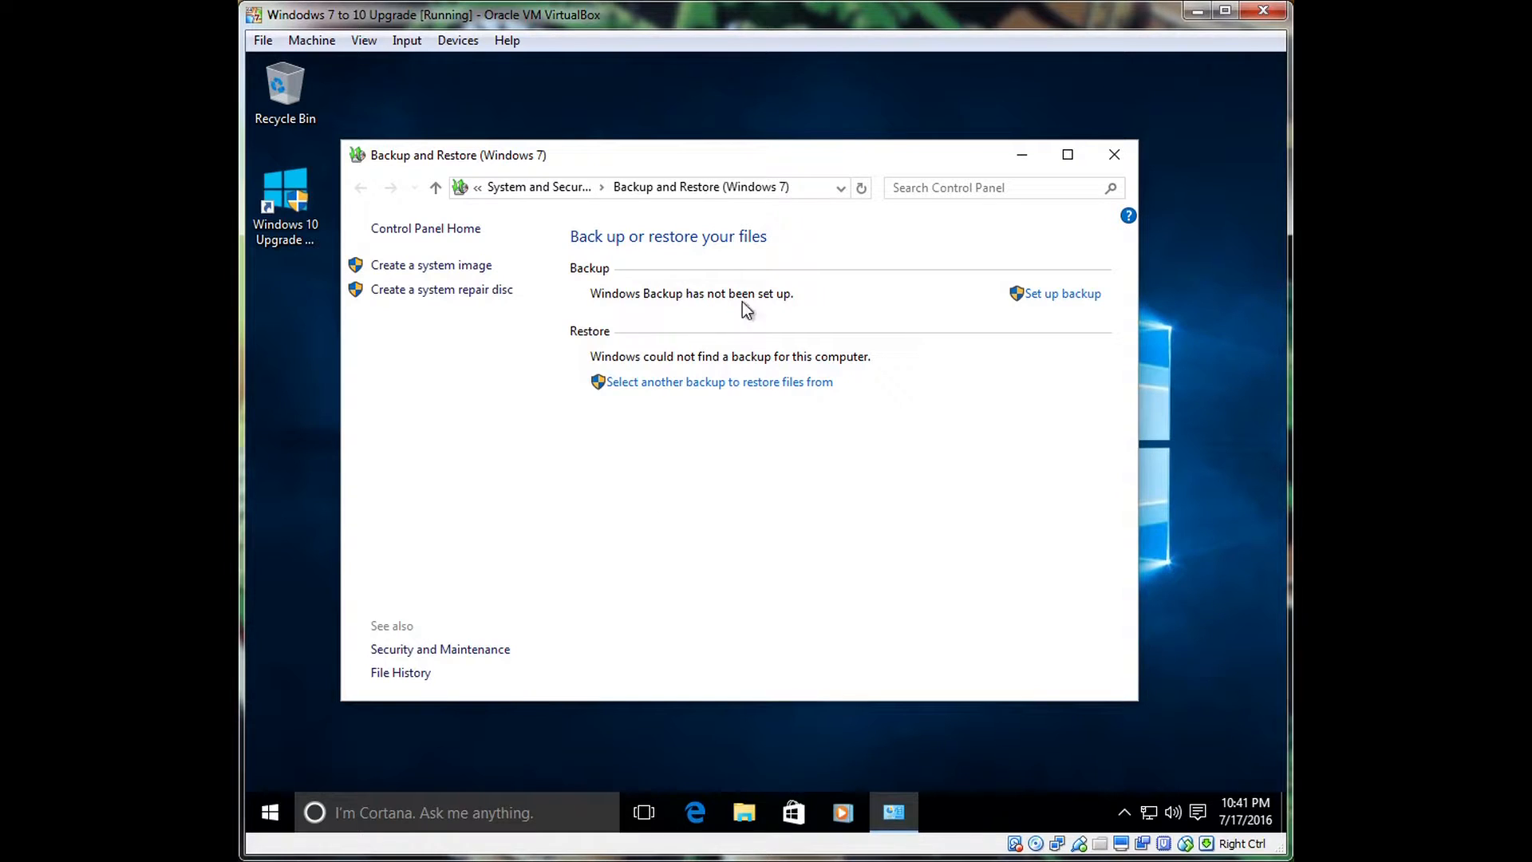
Reposition the Backup and Restore window, view the save locations offered for creating a system image, and cancel that wizard.
click(803, 159)
drag(804, 158, 845, 171)
click(878, 537)
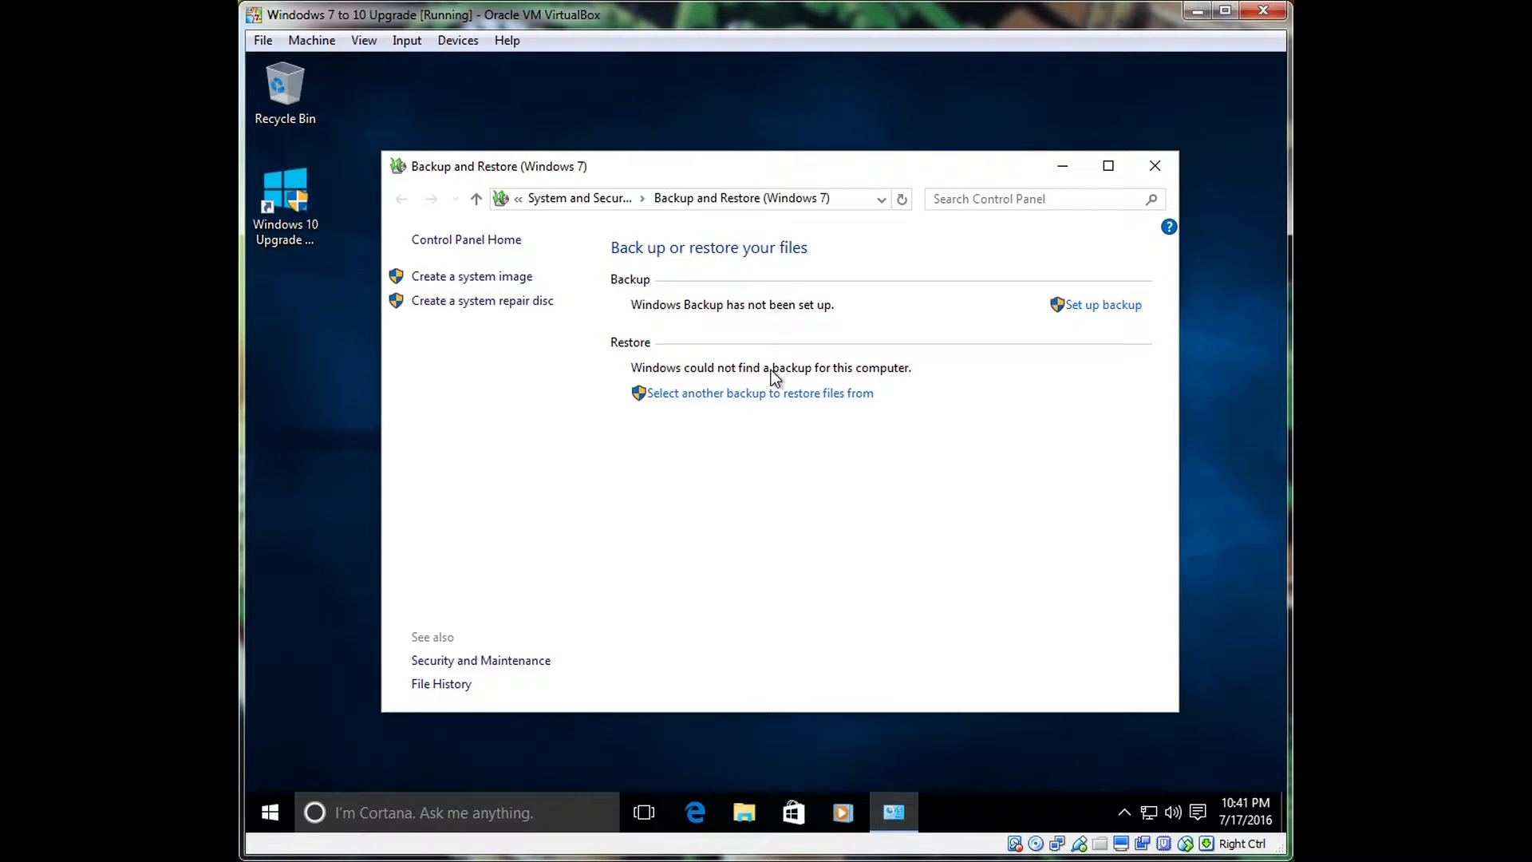
click(521, 280)
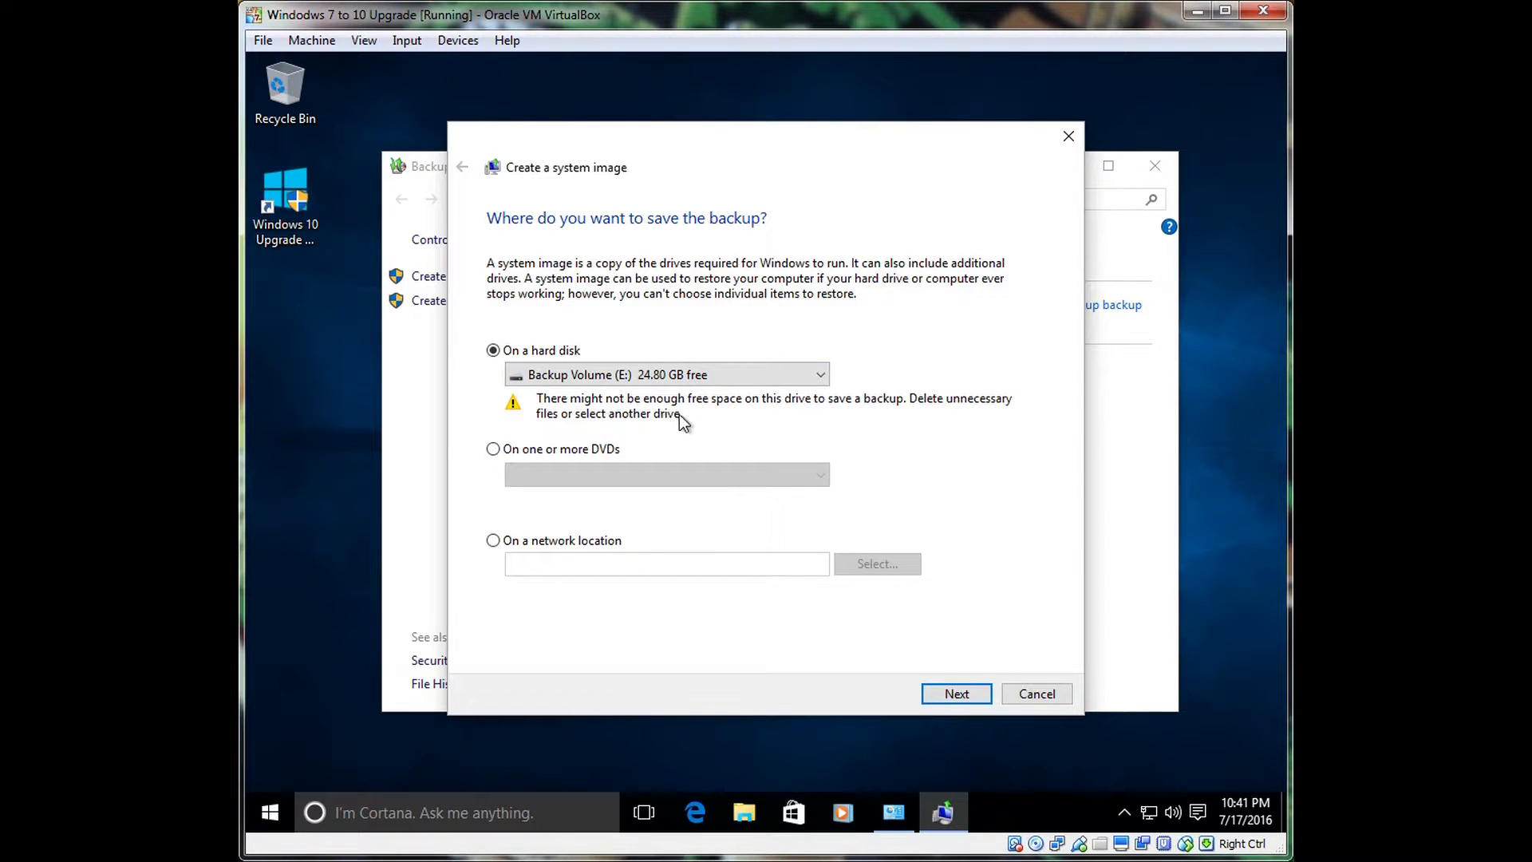
click(1036, 689)
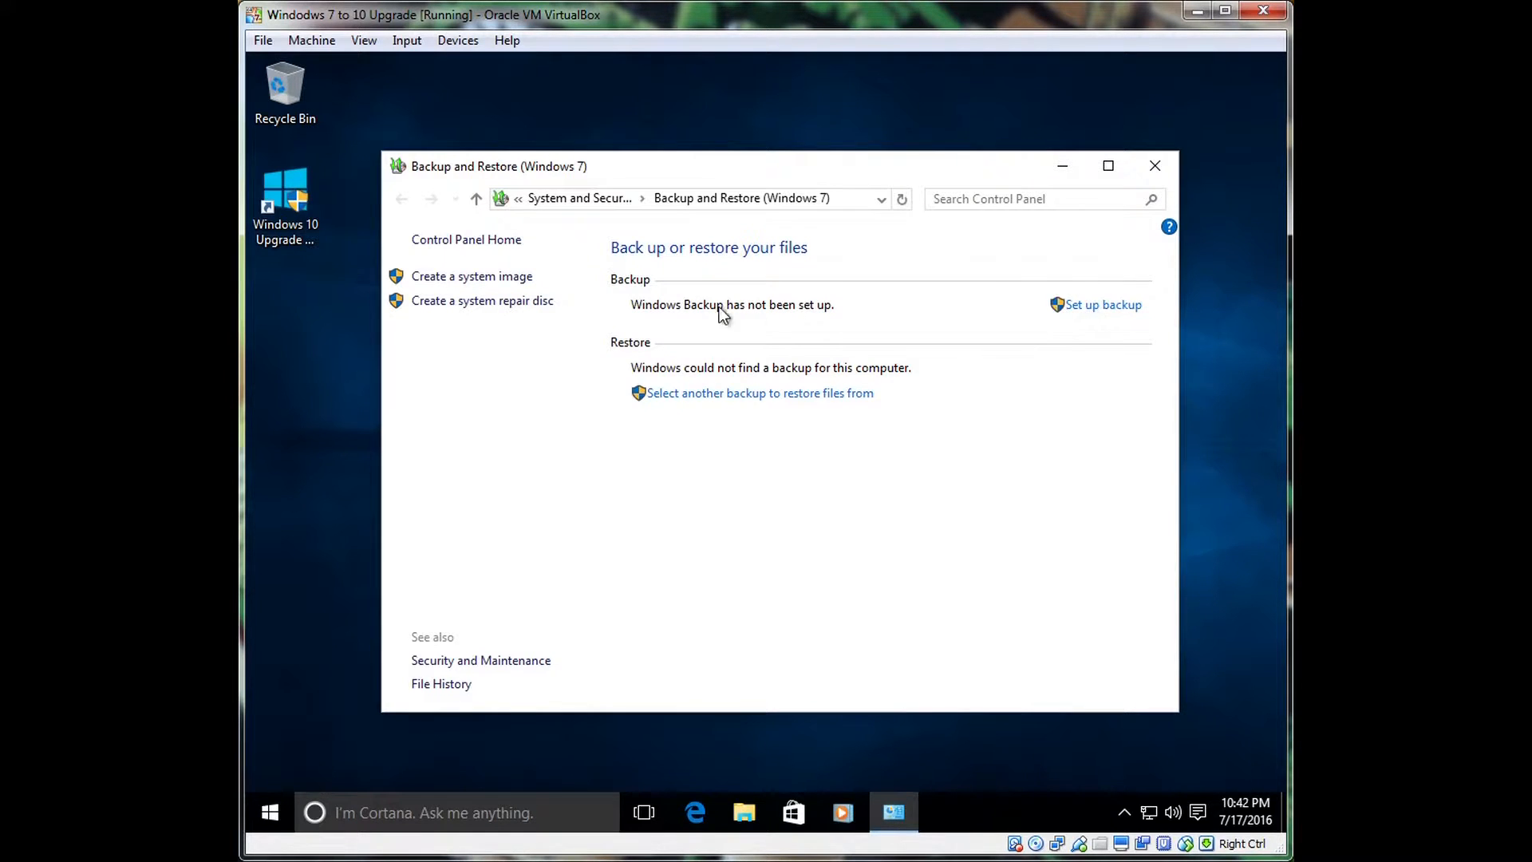
Start setting up a backup with Backup Volume (E:) as the destination and select the "Let me choose" option for its contents.
click(1106, 308)
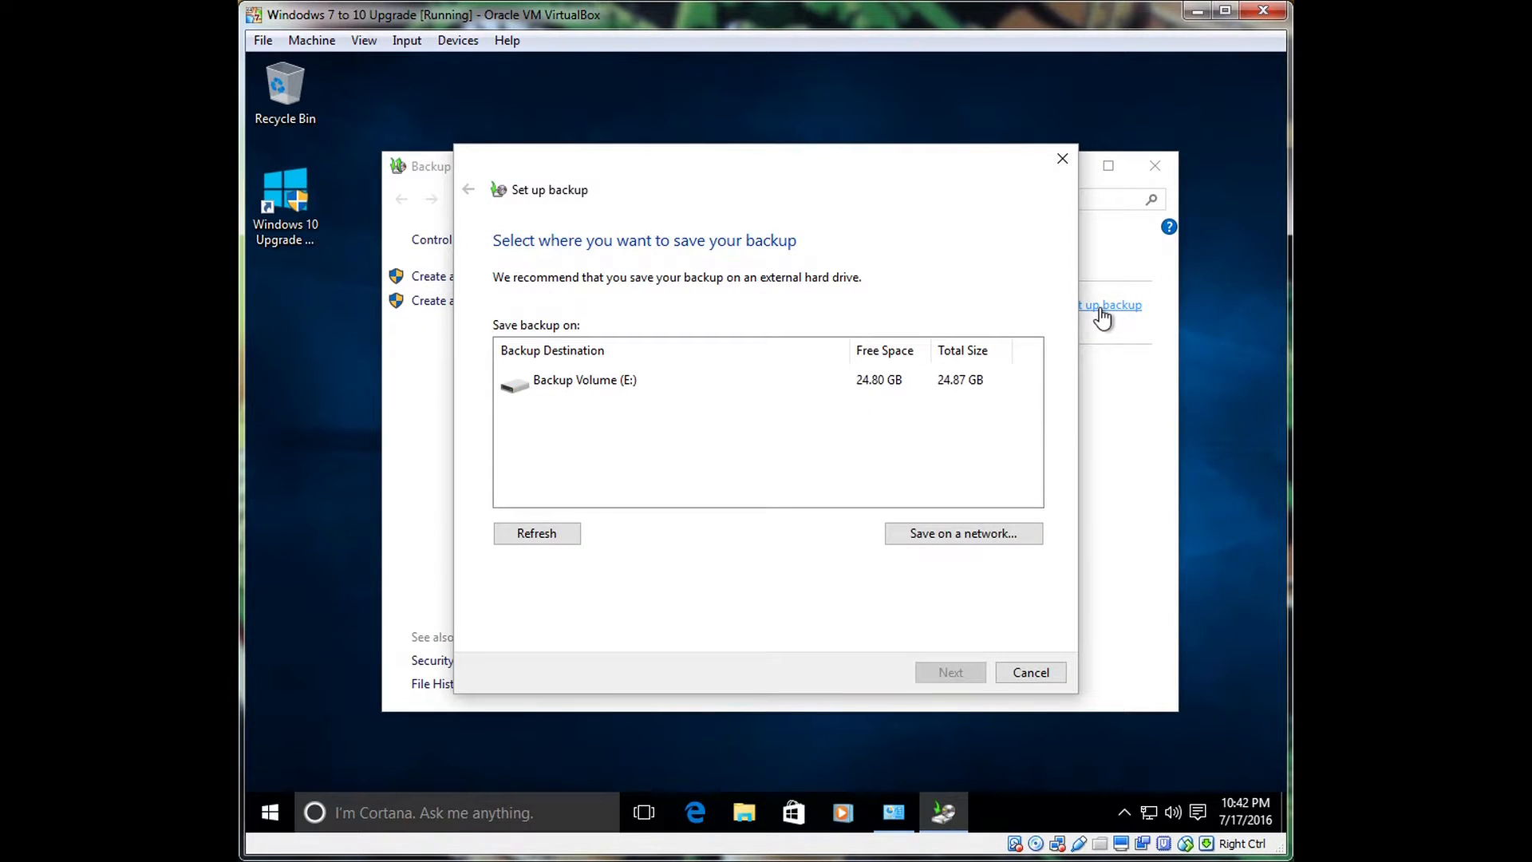
click(568, 378)
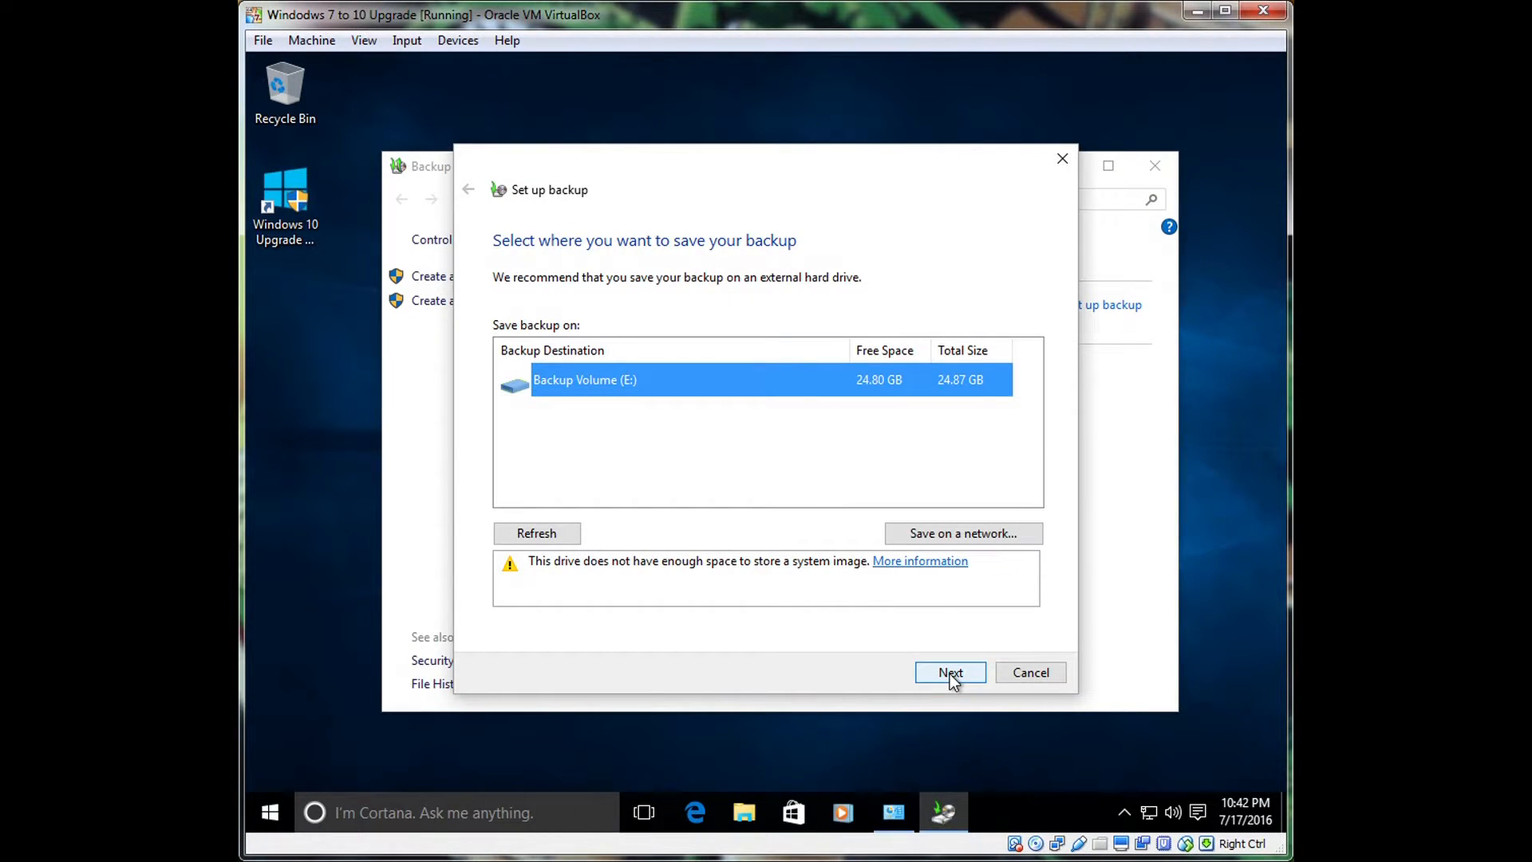
click(639, 380)
click(927, 673)
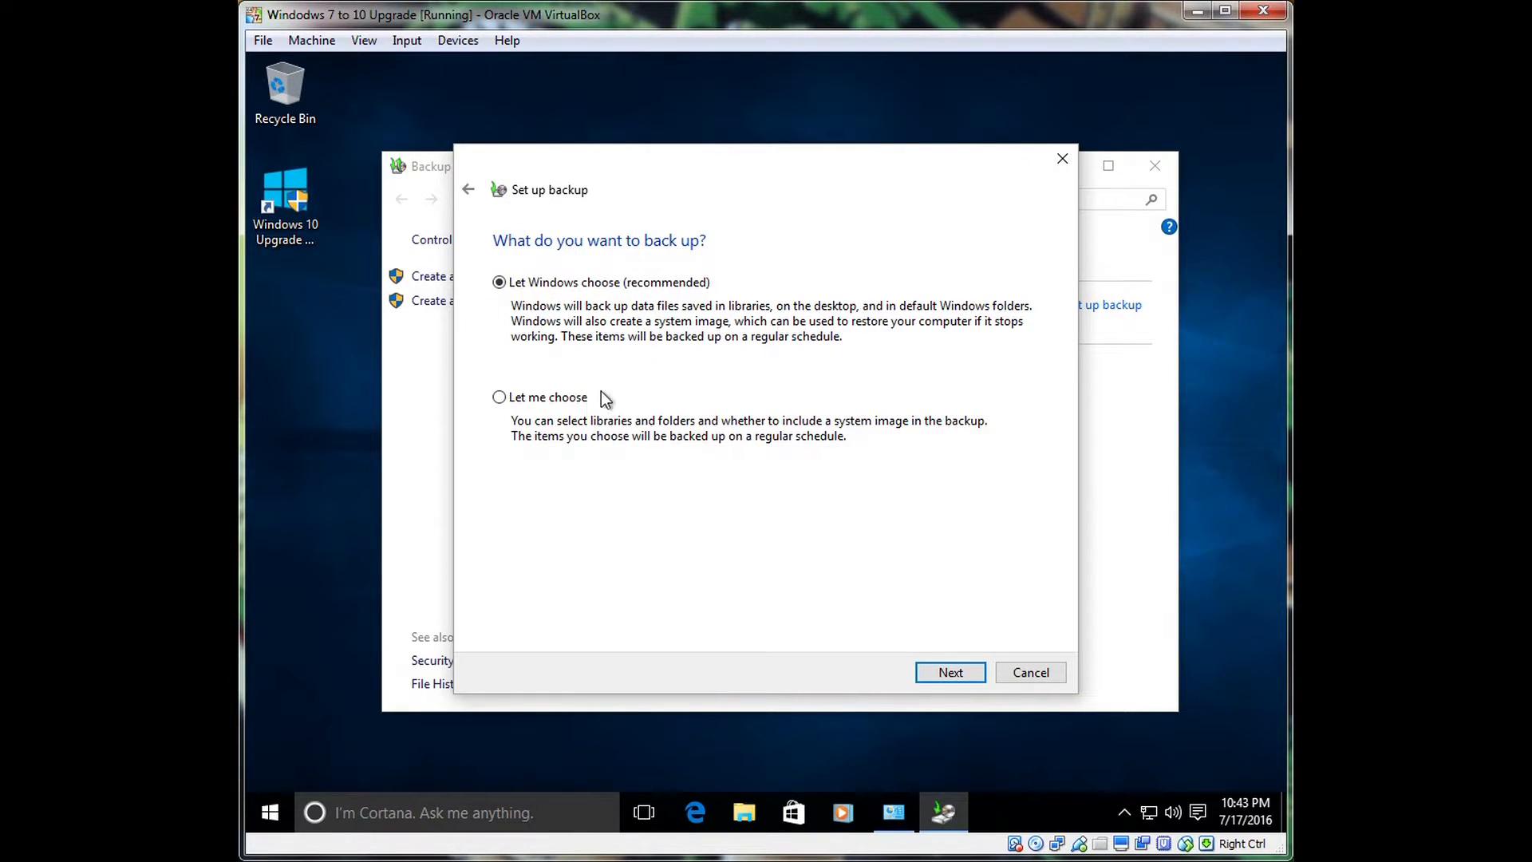
click(499, 396)
click(944, 674)
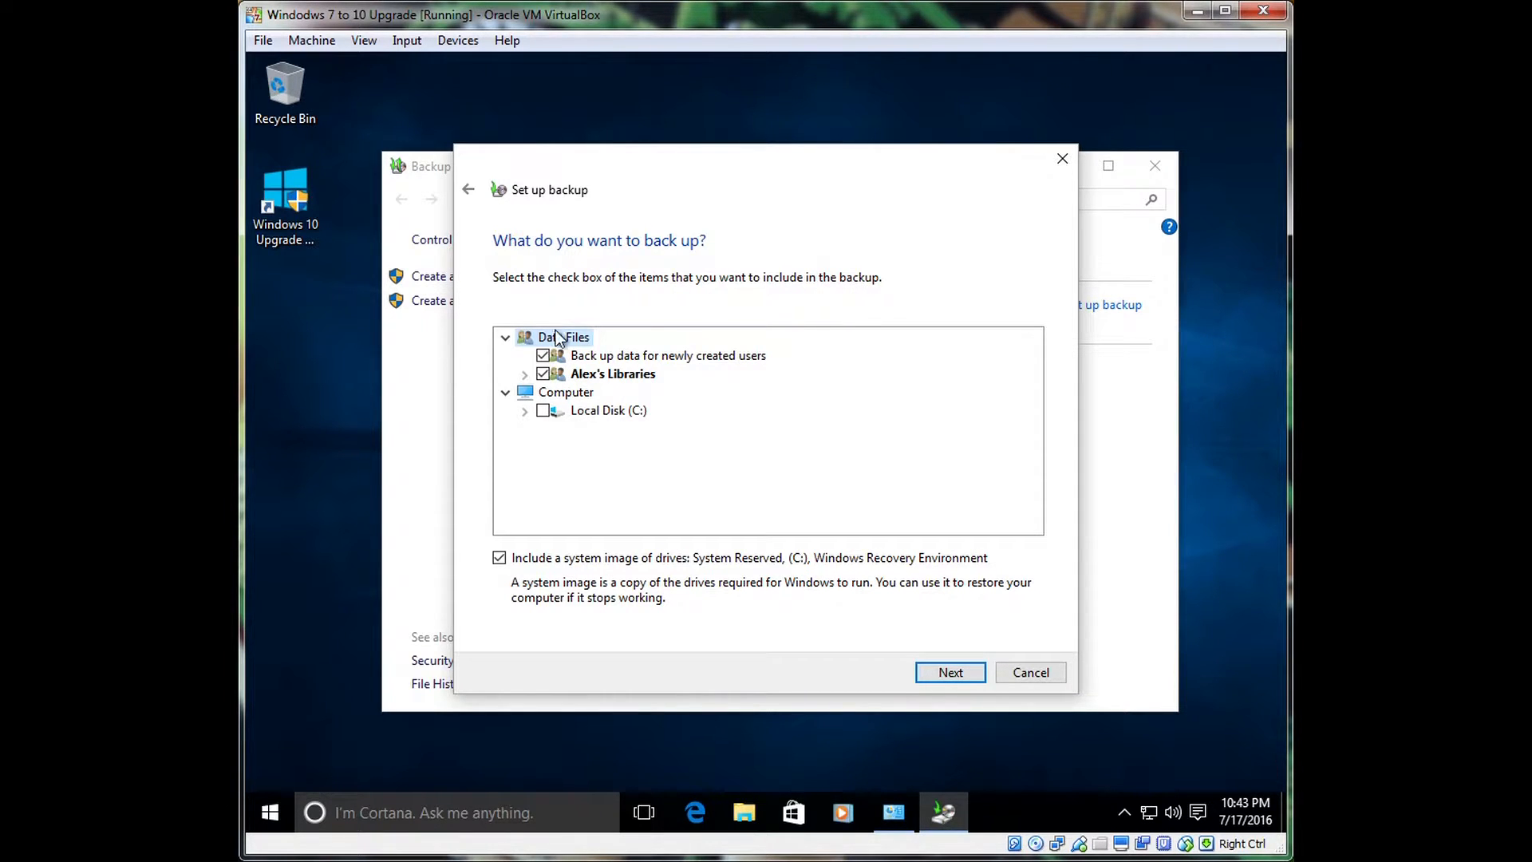
Expand the user's libraries, exclude the individual libraries and additional locations, and include them all again.
click(524, 374)
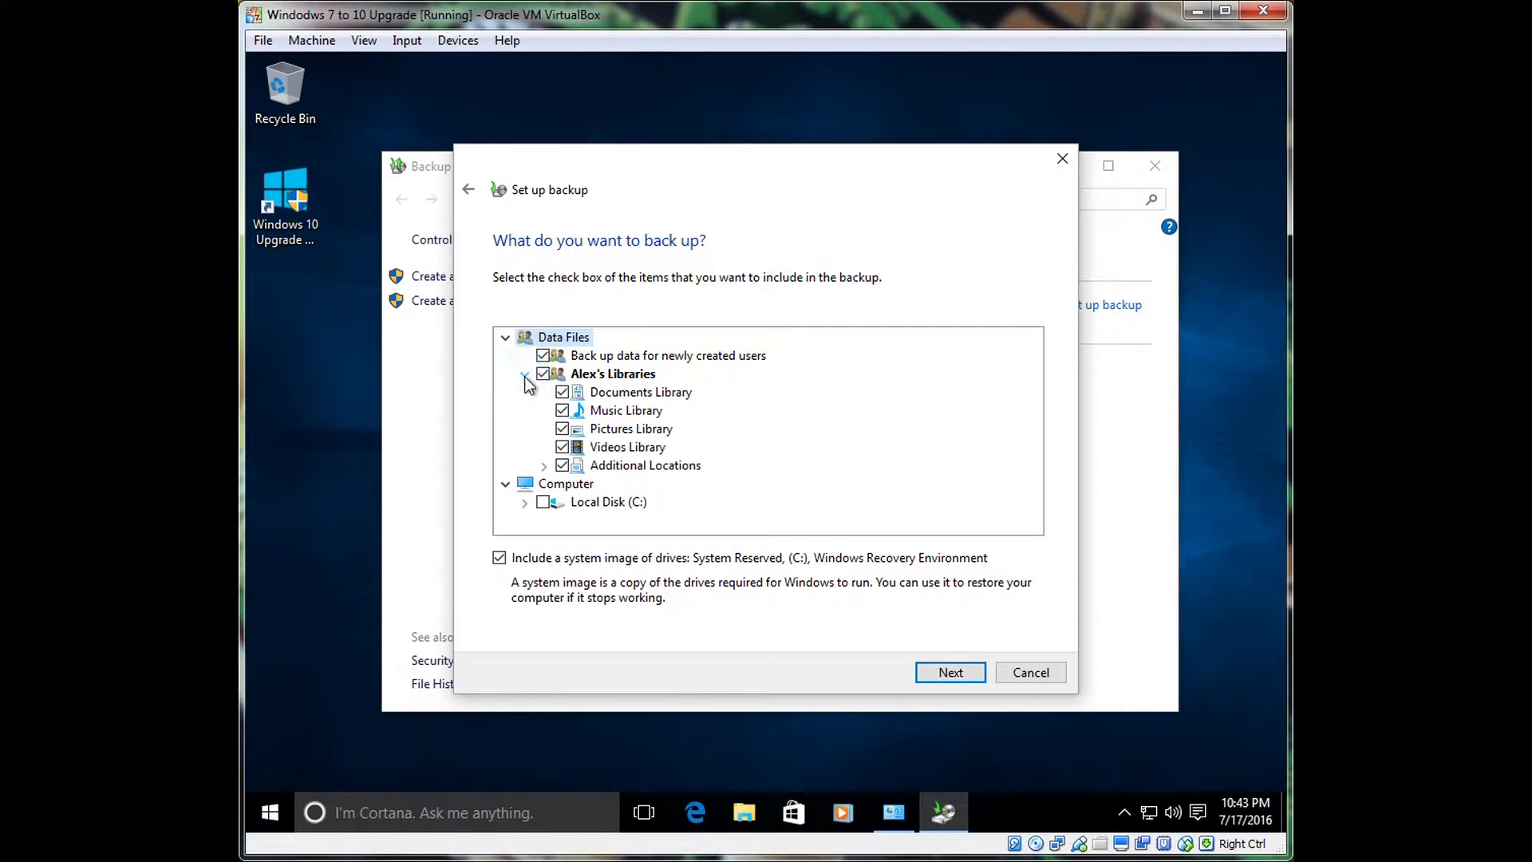
click(562, 391)
click(562, 410)
click(562, 428)
click(561, 447)
click(561, 465)
click(562, 391)
click(562, 410)
click(561, 428)
click(562, 446)
click(543, 373)
Exclude data for newly created users and the system image from the backup, and continue to the settings review.
click(543, 356)
click(499, 557)
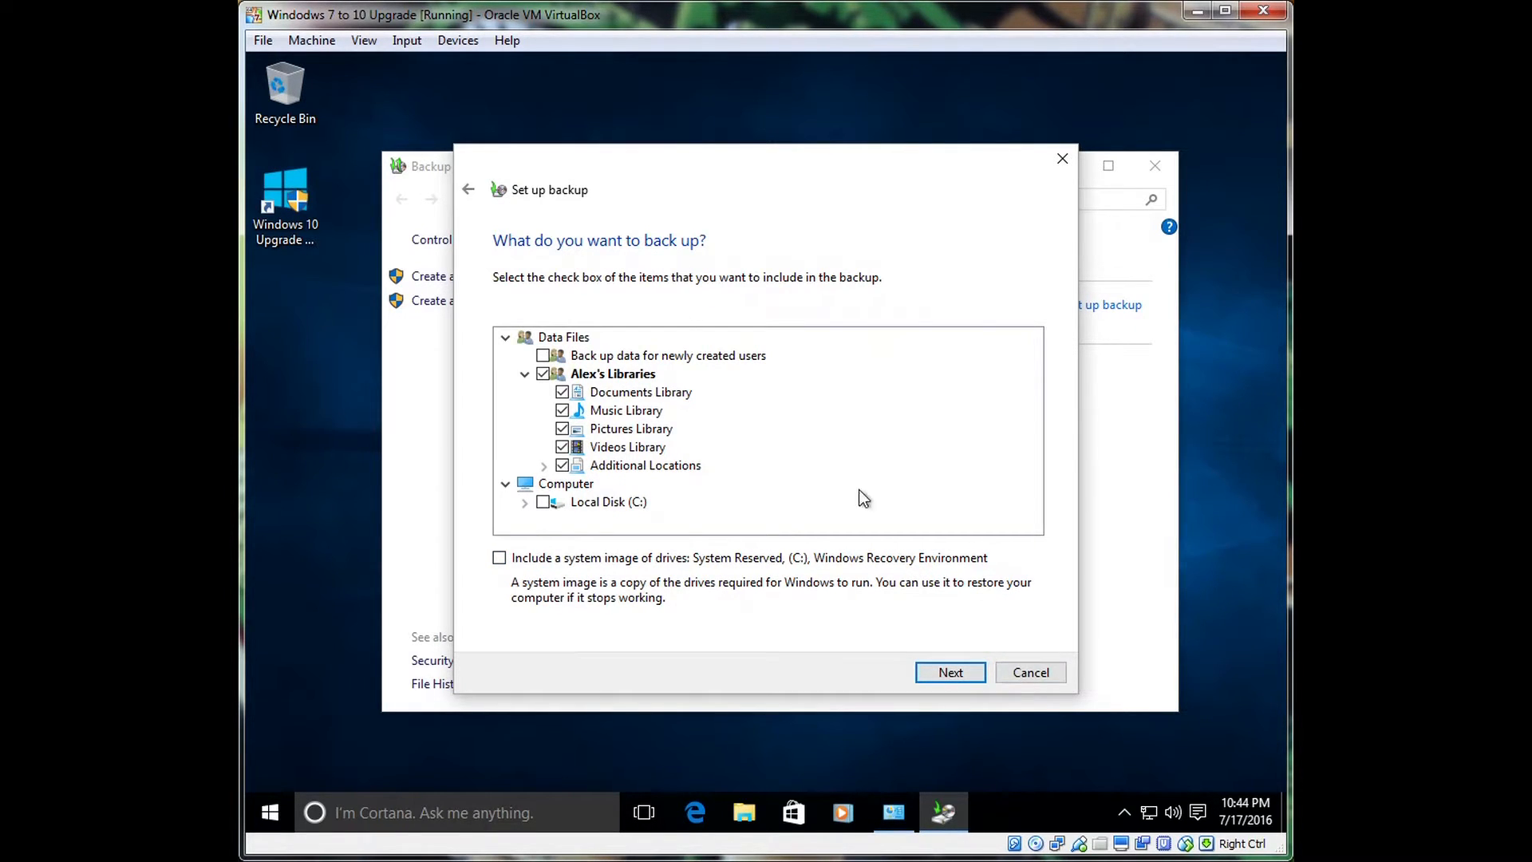
click(955, 673)
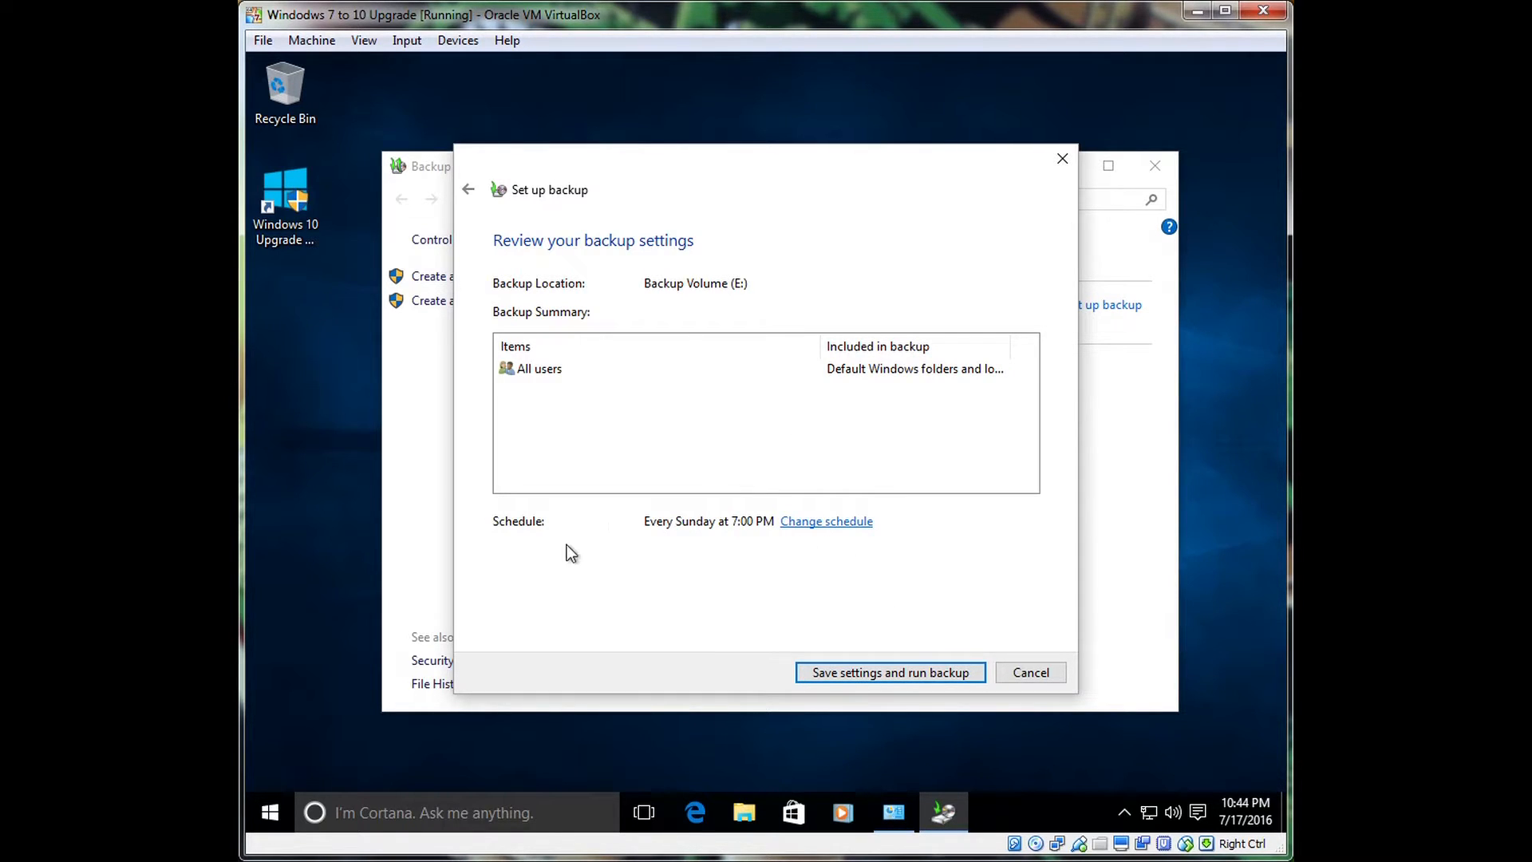
Turn off running the backup on a schedule, and save the settings and run the backup.
click(837, 523)
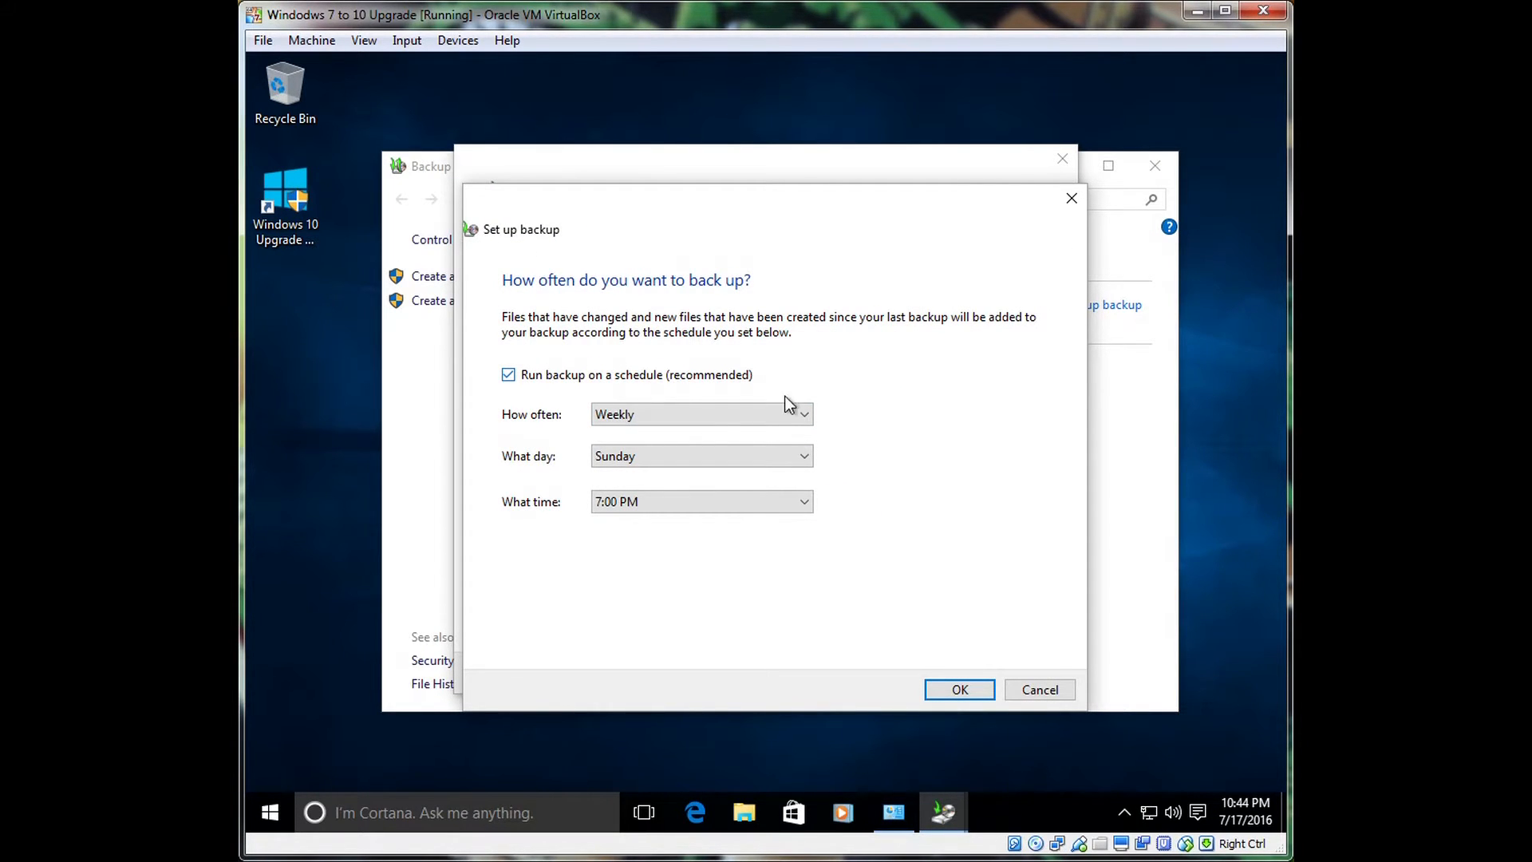
click(682, 416)
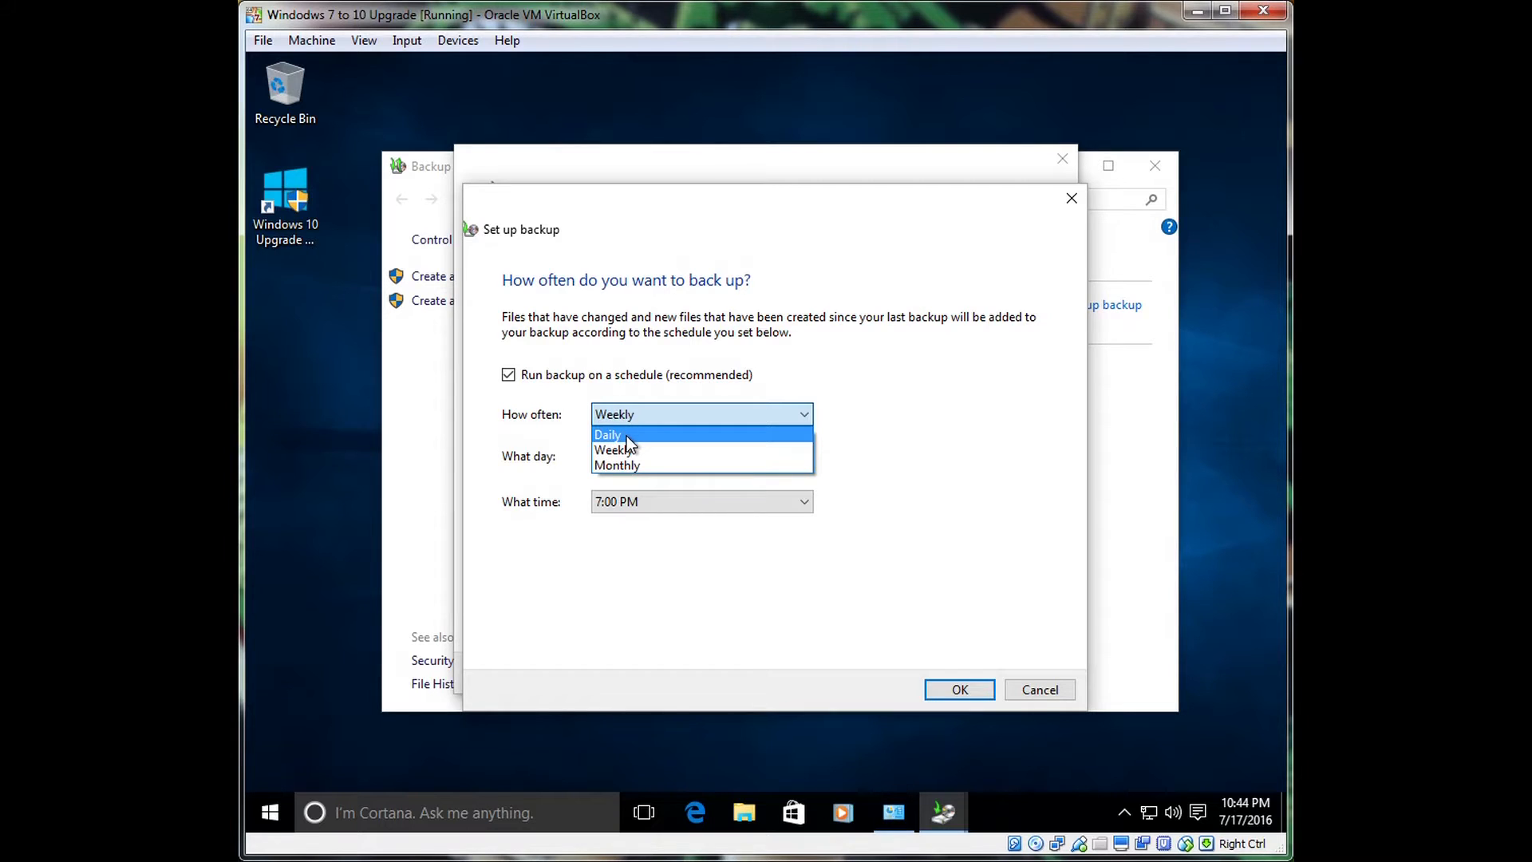
click(625, 437)
click(625, 423)
click(625, 447)
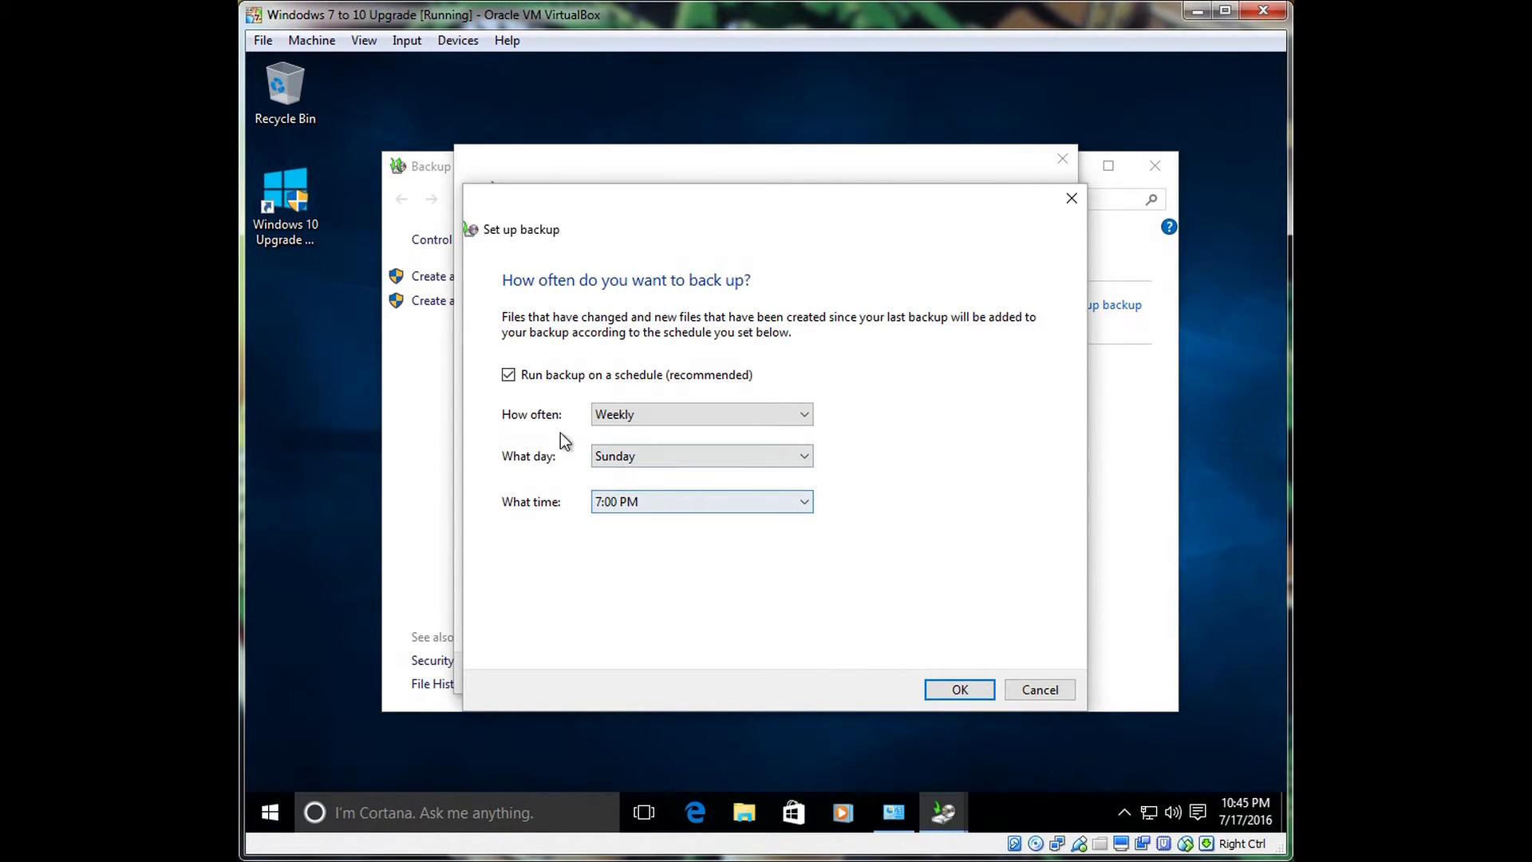
click(508, 375)
click(947, 689)
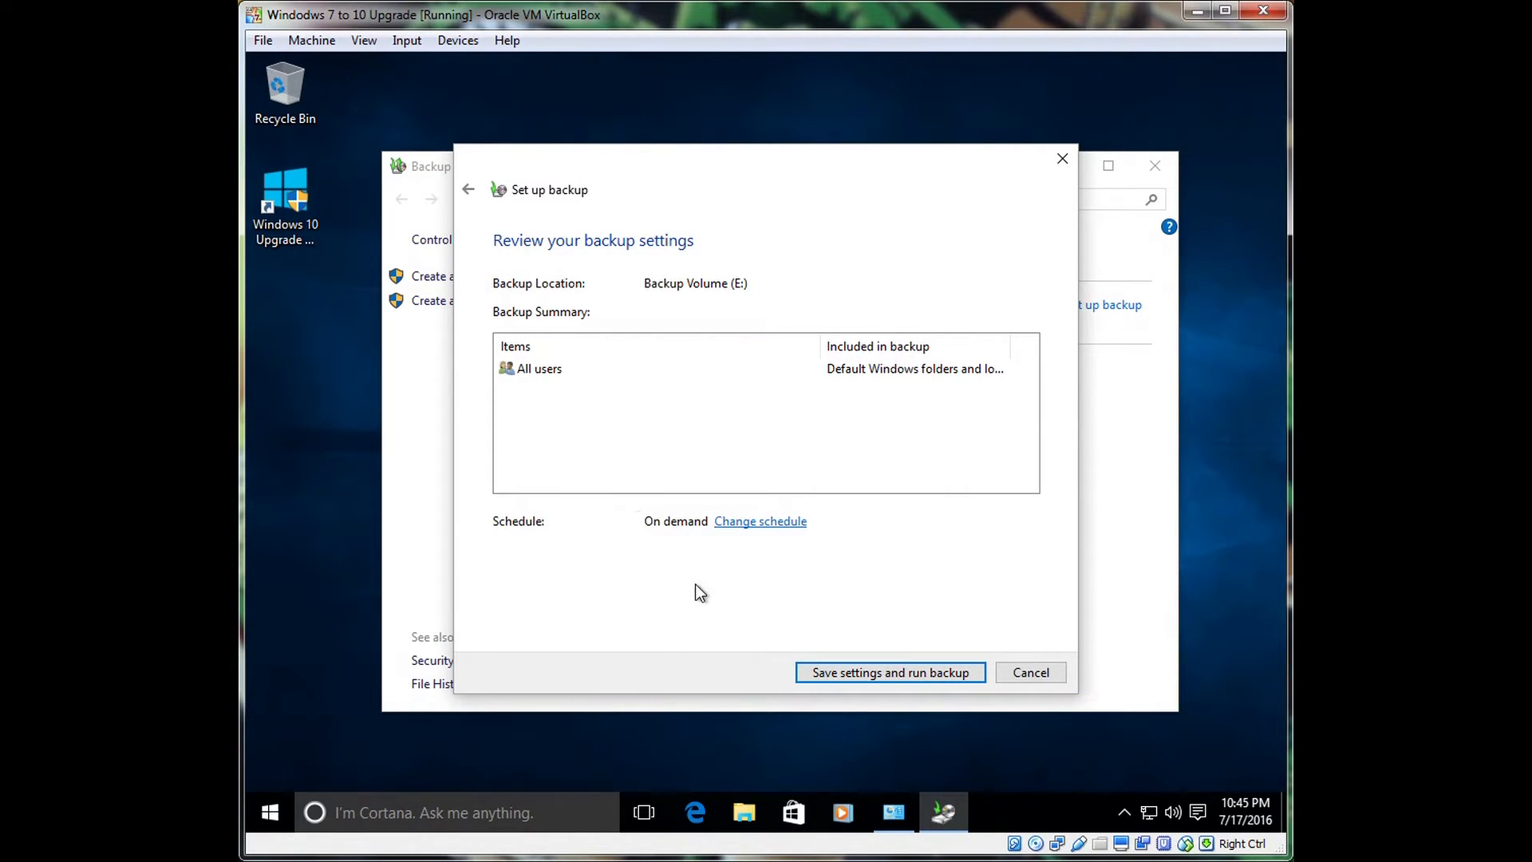
click(912, 671)
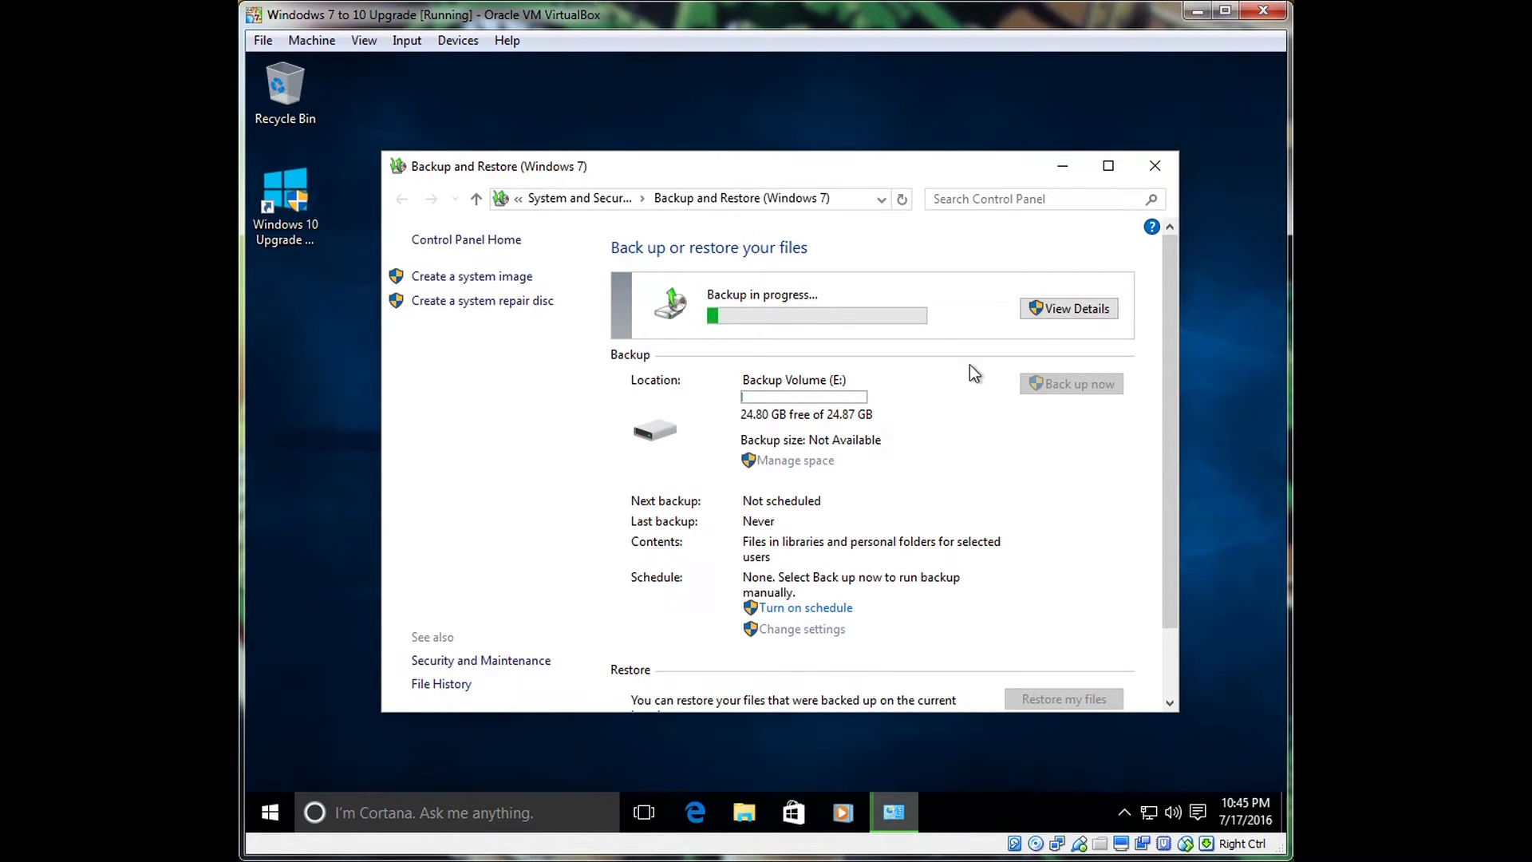
View the details of the running backup, and close the progress window without stopping the backup.
click(1037, 309)
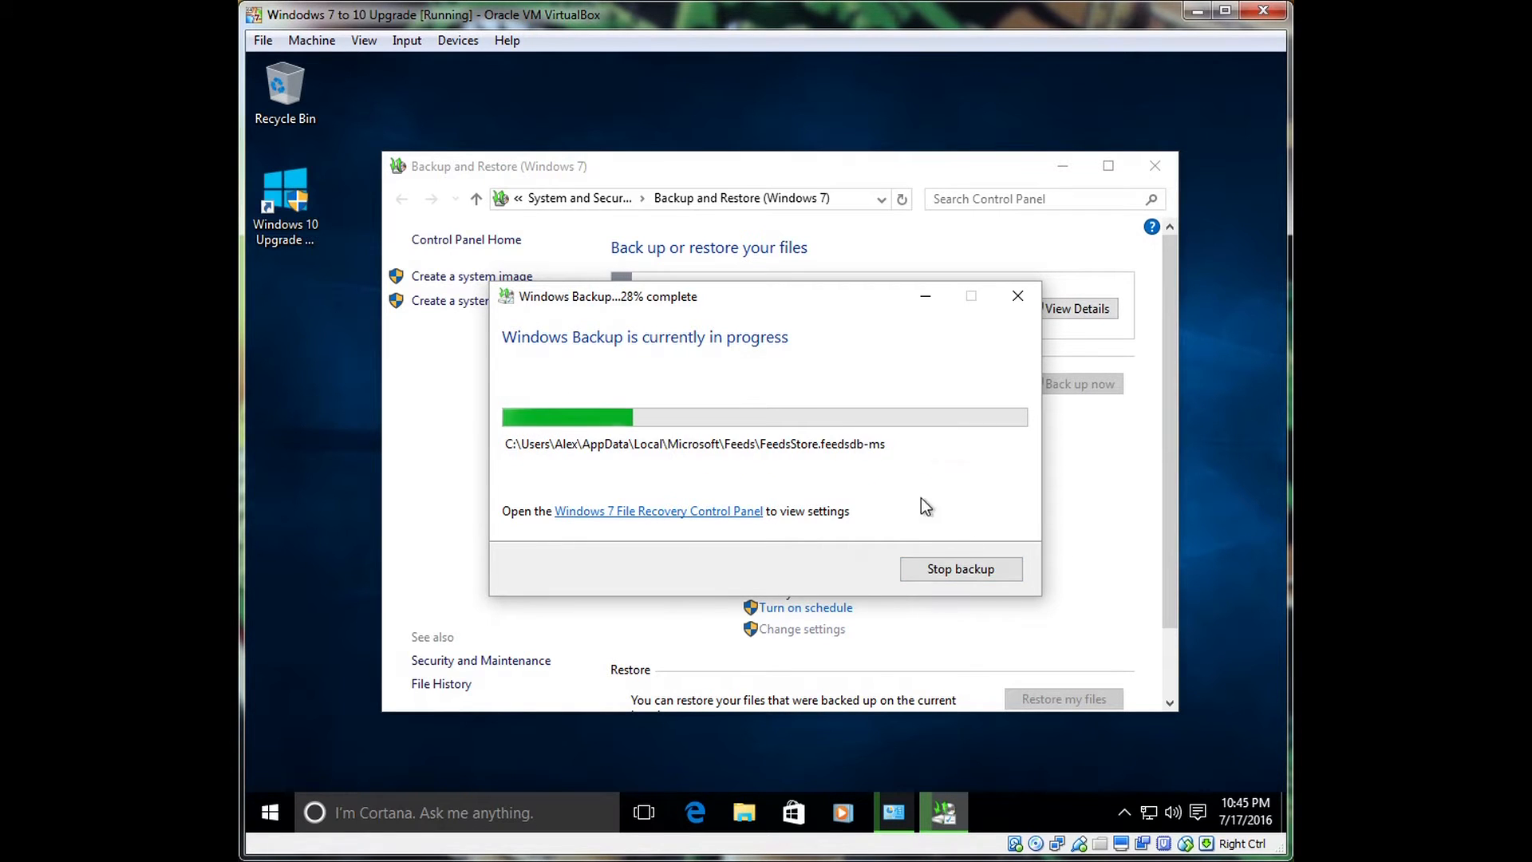
click(1017, 296)
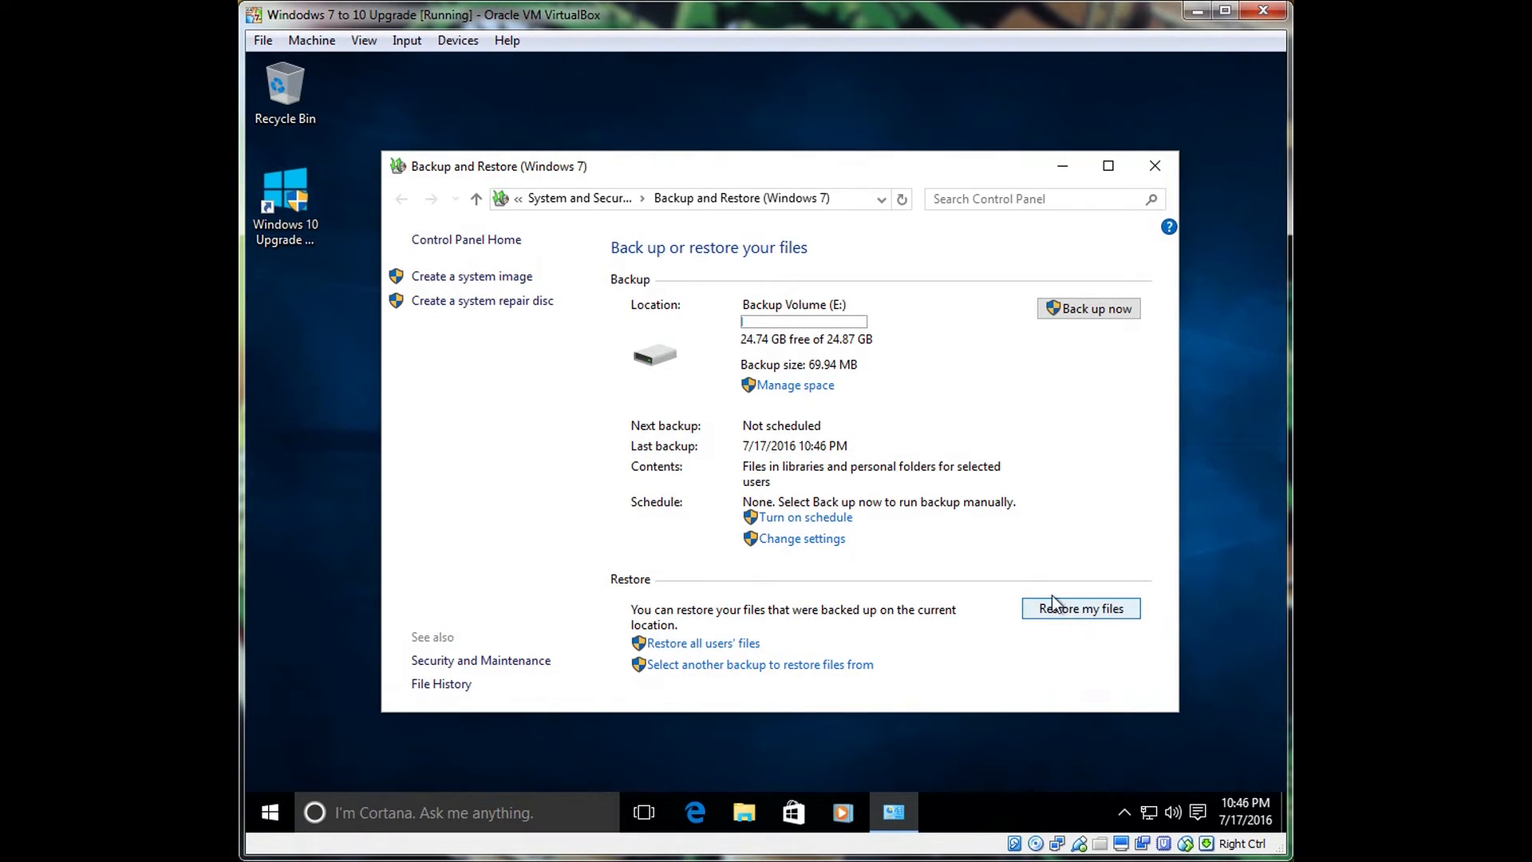
Switch to File Explorer and open Backup Volume (E:) to examine the files the backup created.
click(757, 807)
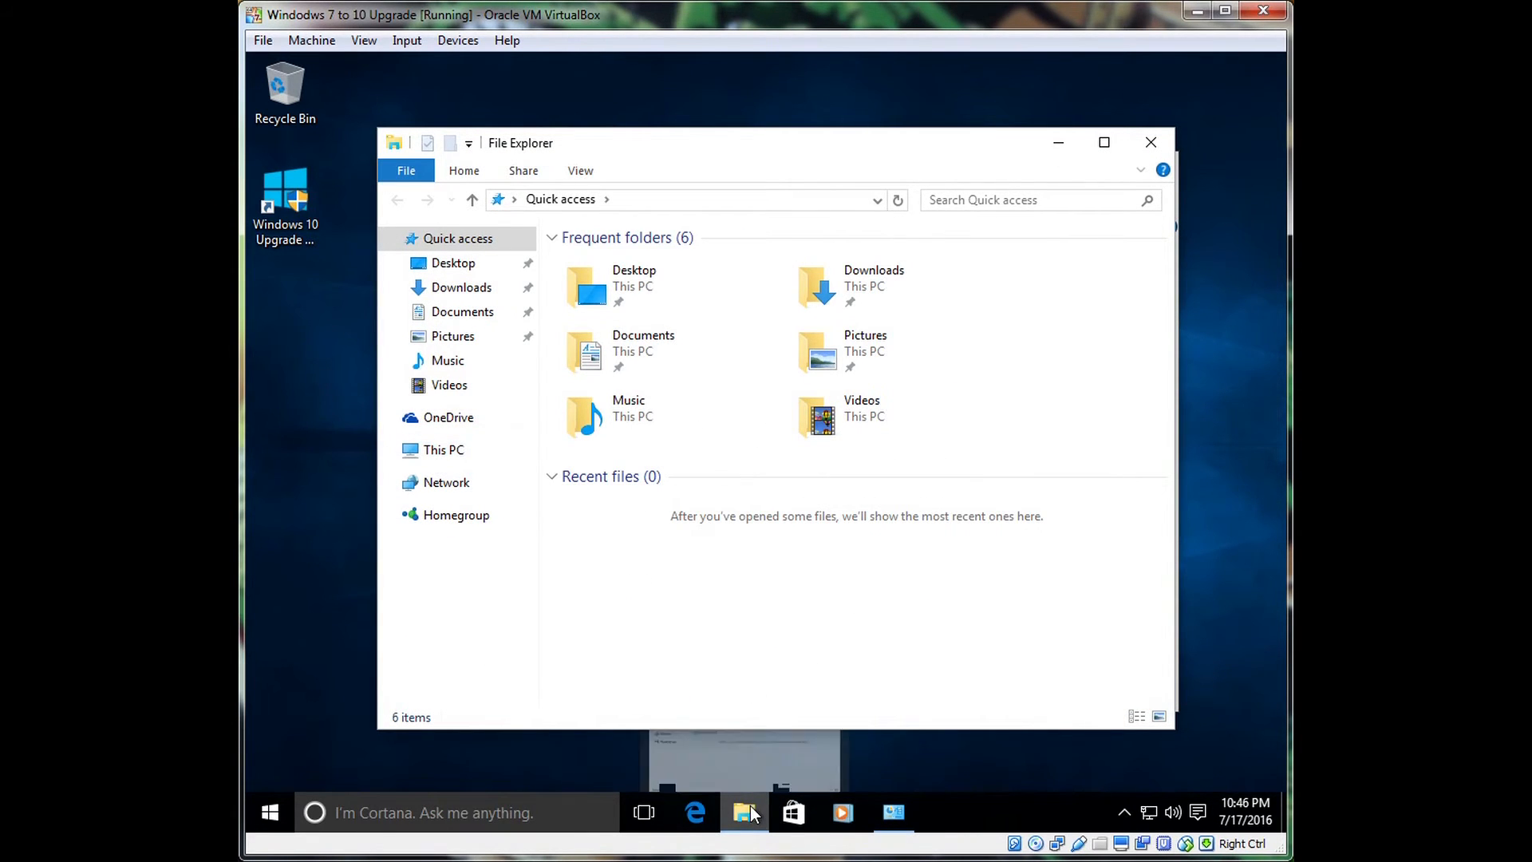
click(437, 449)
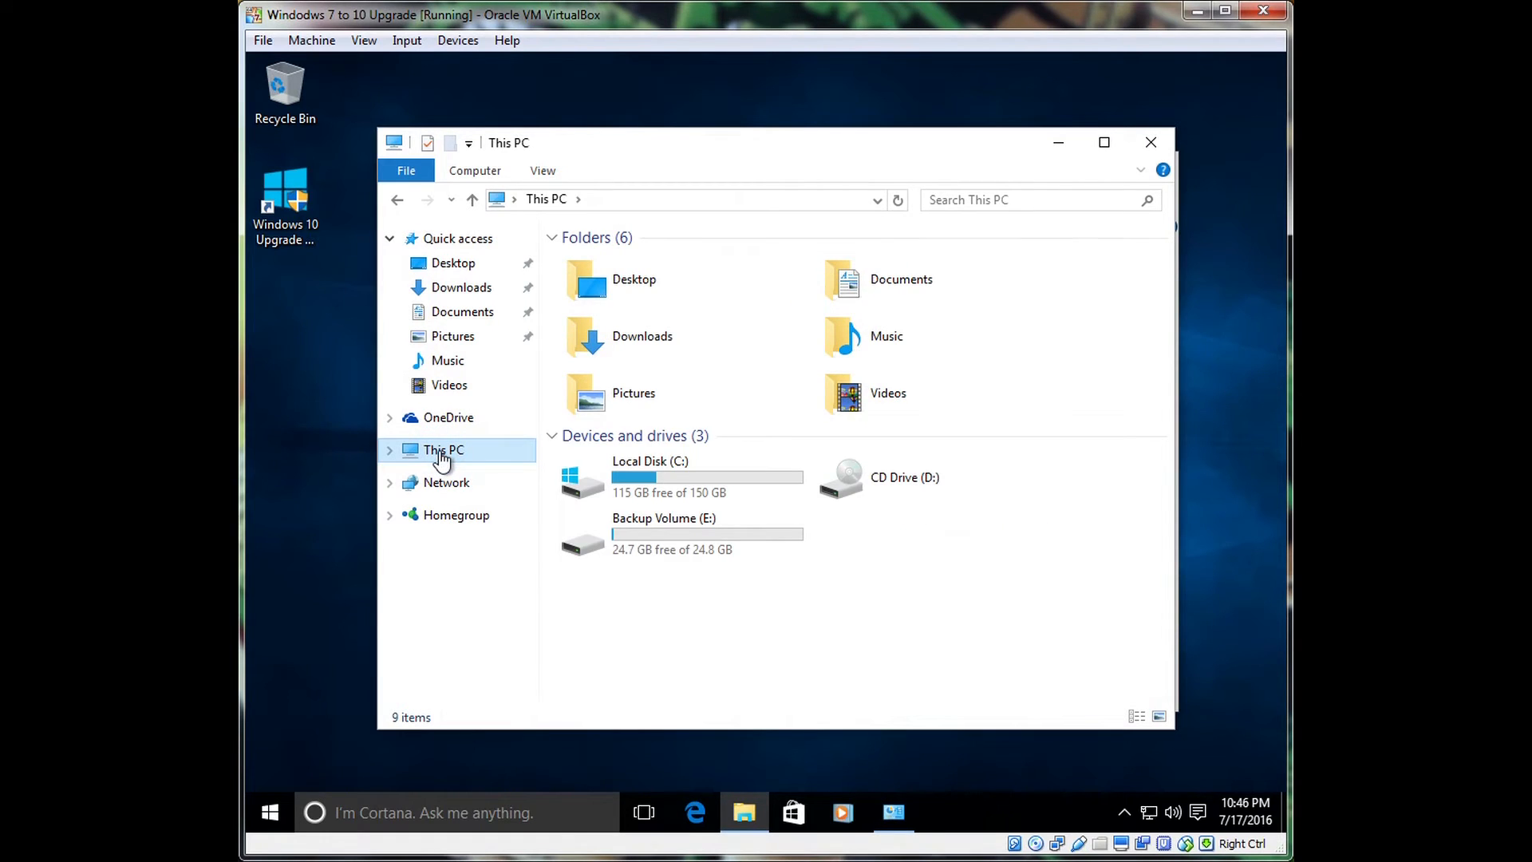
double_click(657, 550)
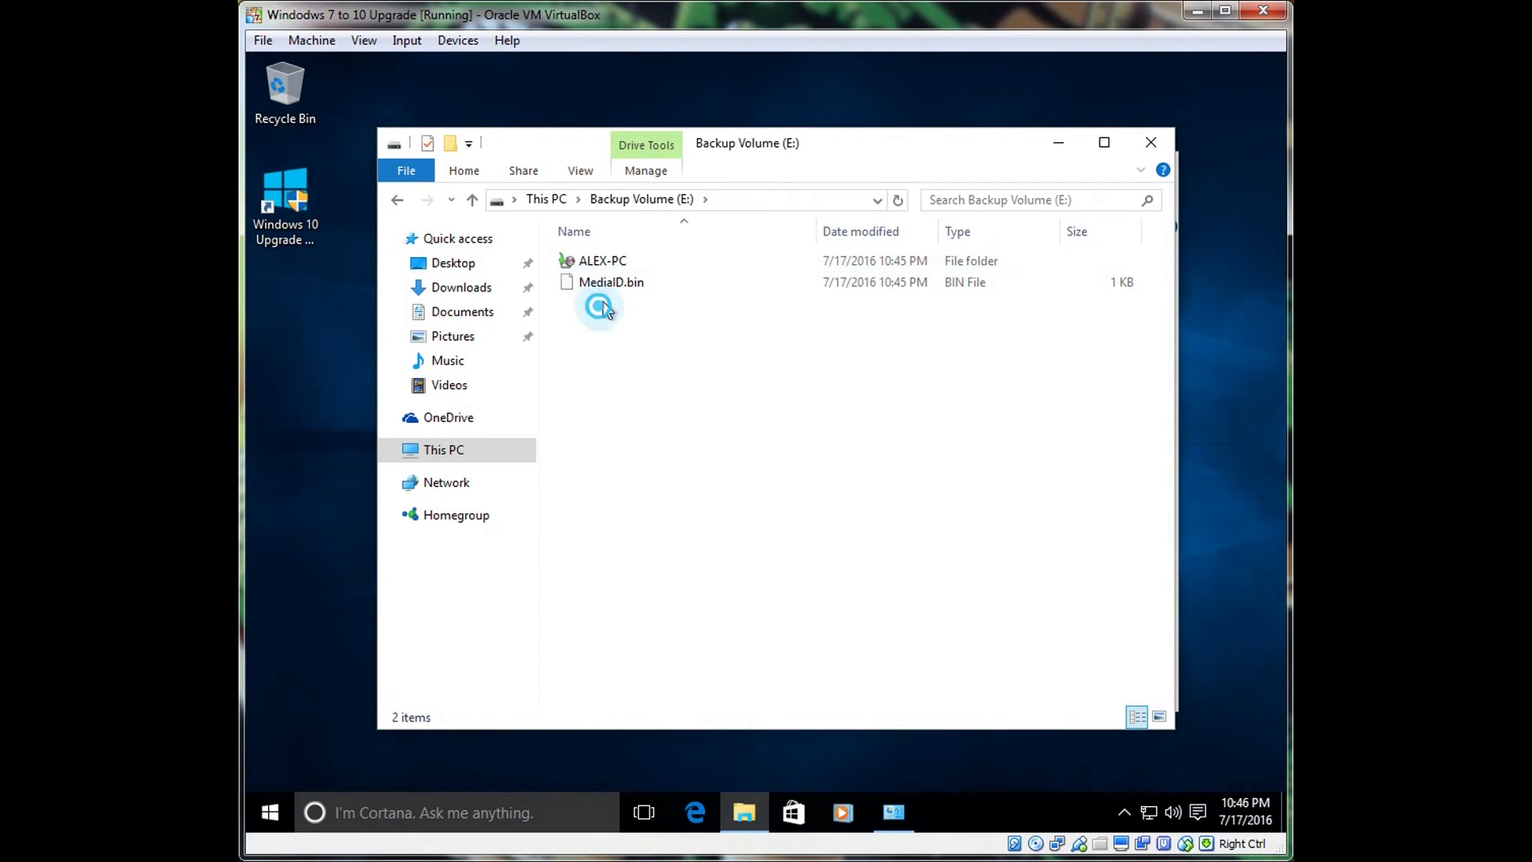
Open the computer's backup folder to view its restore and space management options, and close the options and File Explorer.
drag(574, 331, 638, 260)
double_click(815, 260)
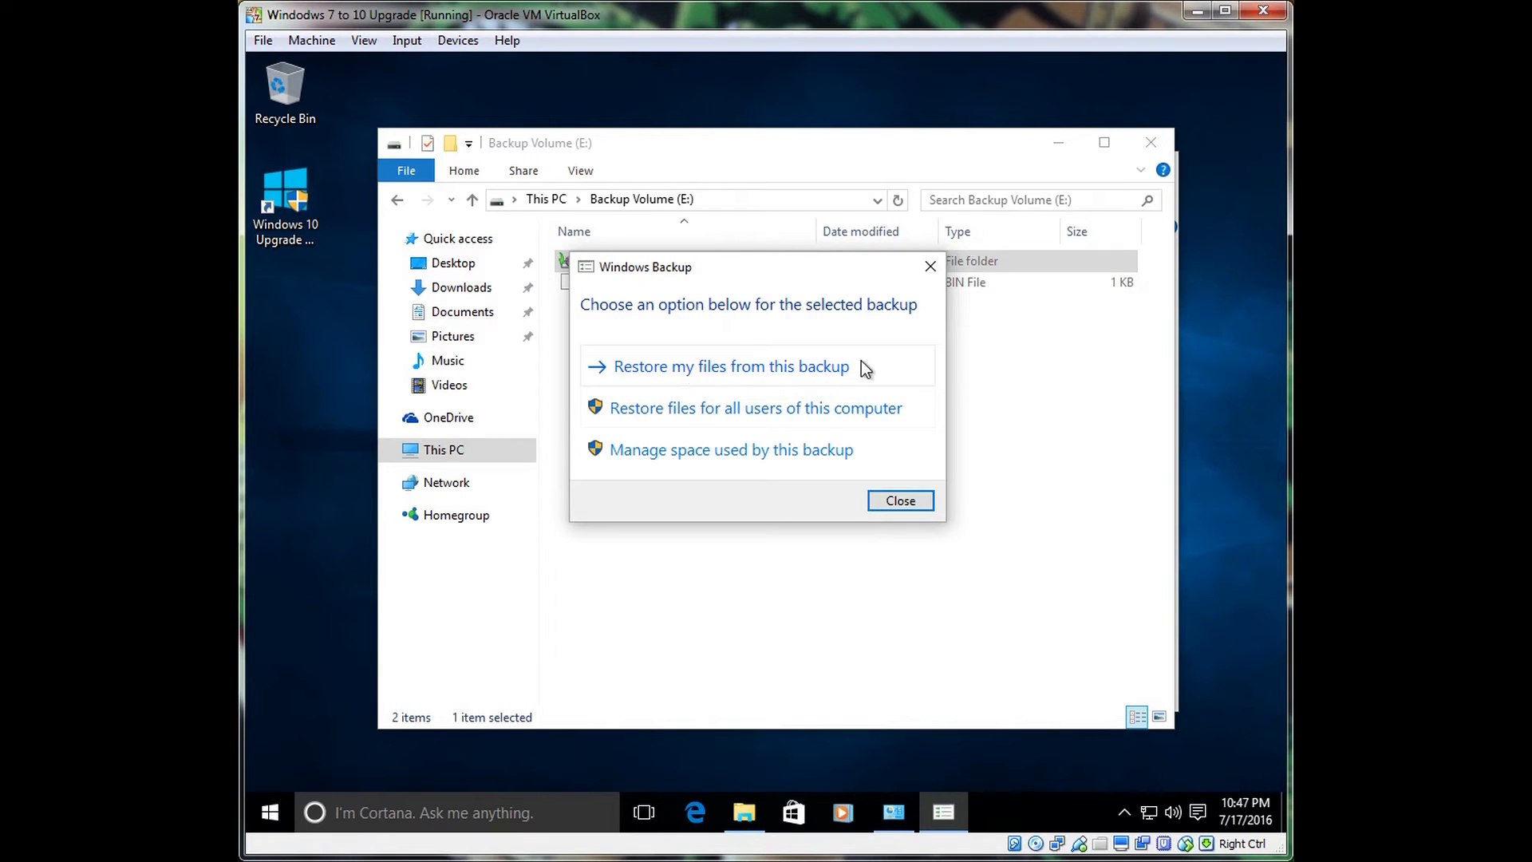
click(890, 502)
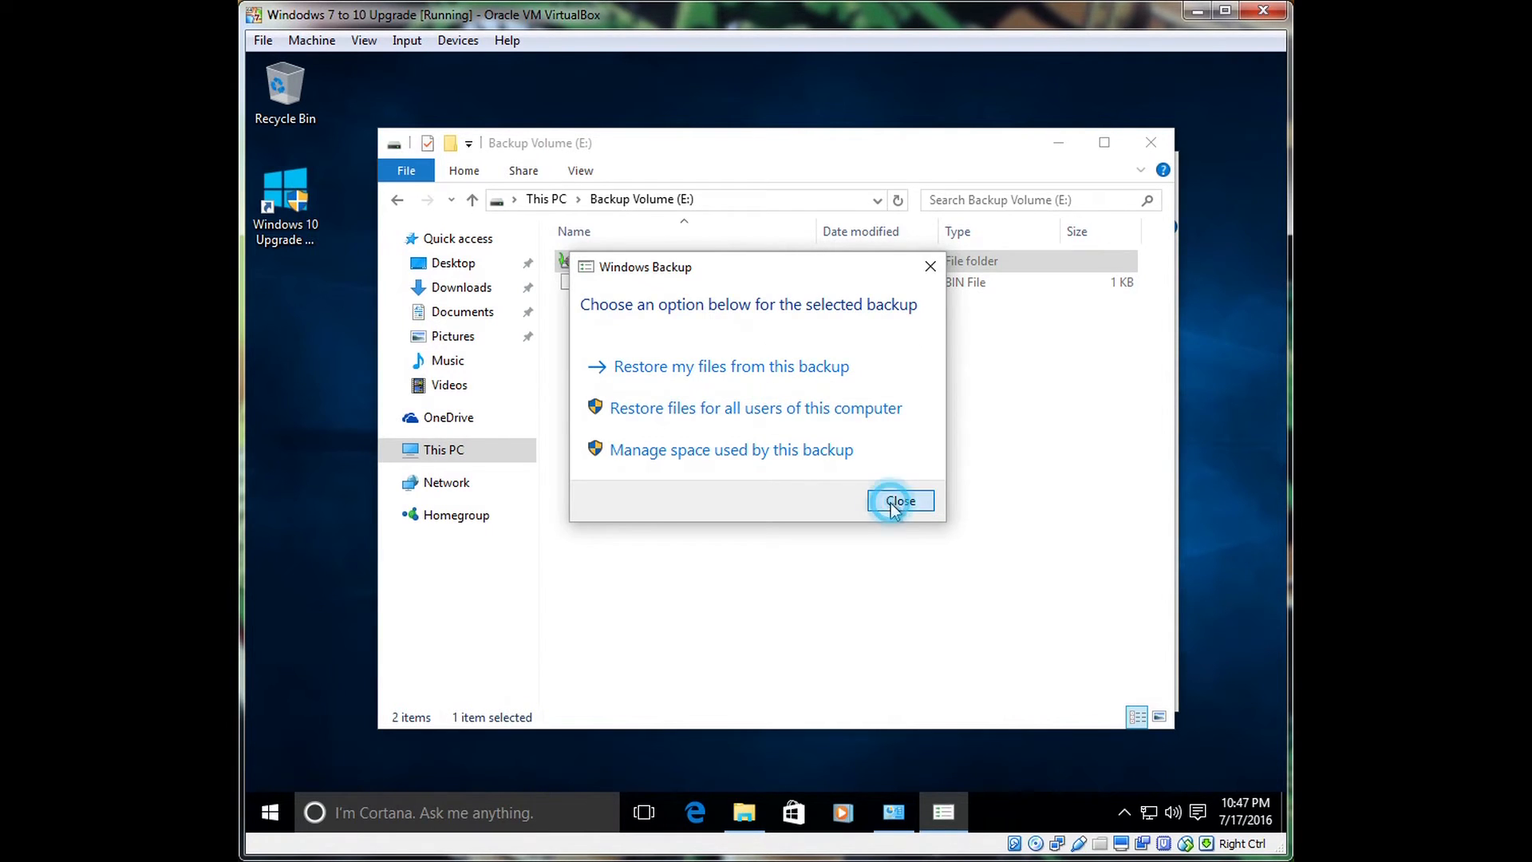
click(1150, 143)
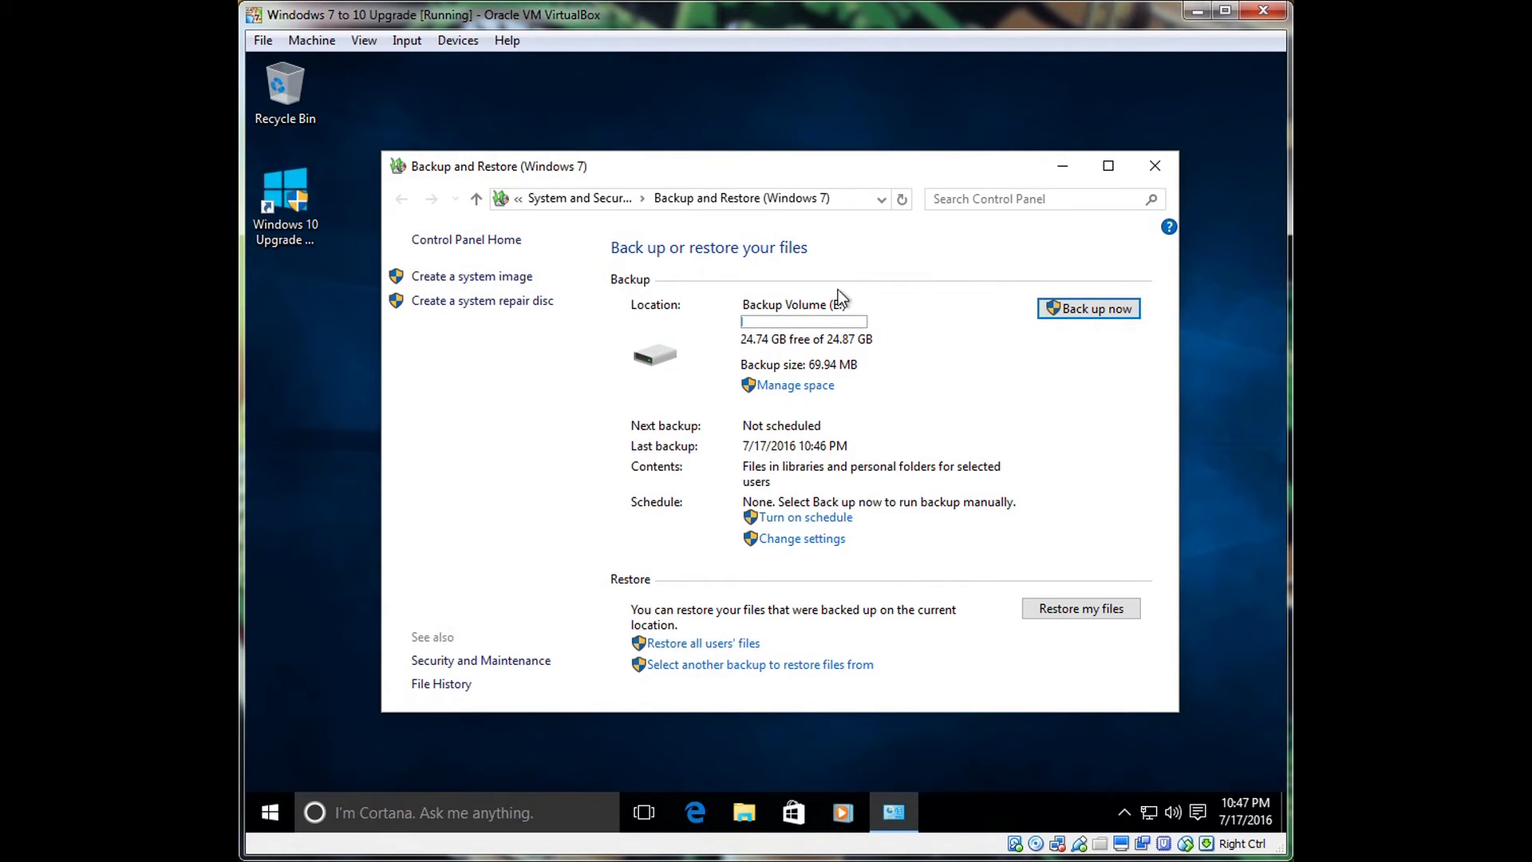
drag(795, 171, 887, 93)
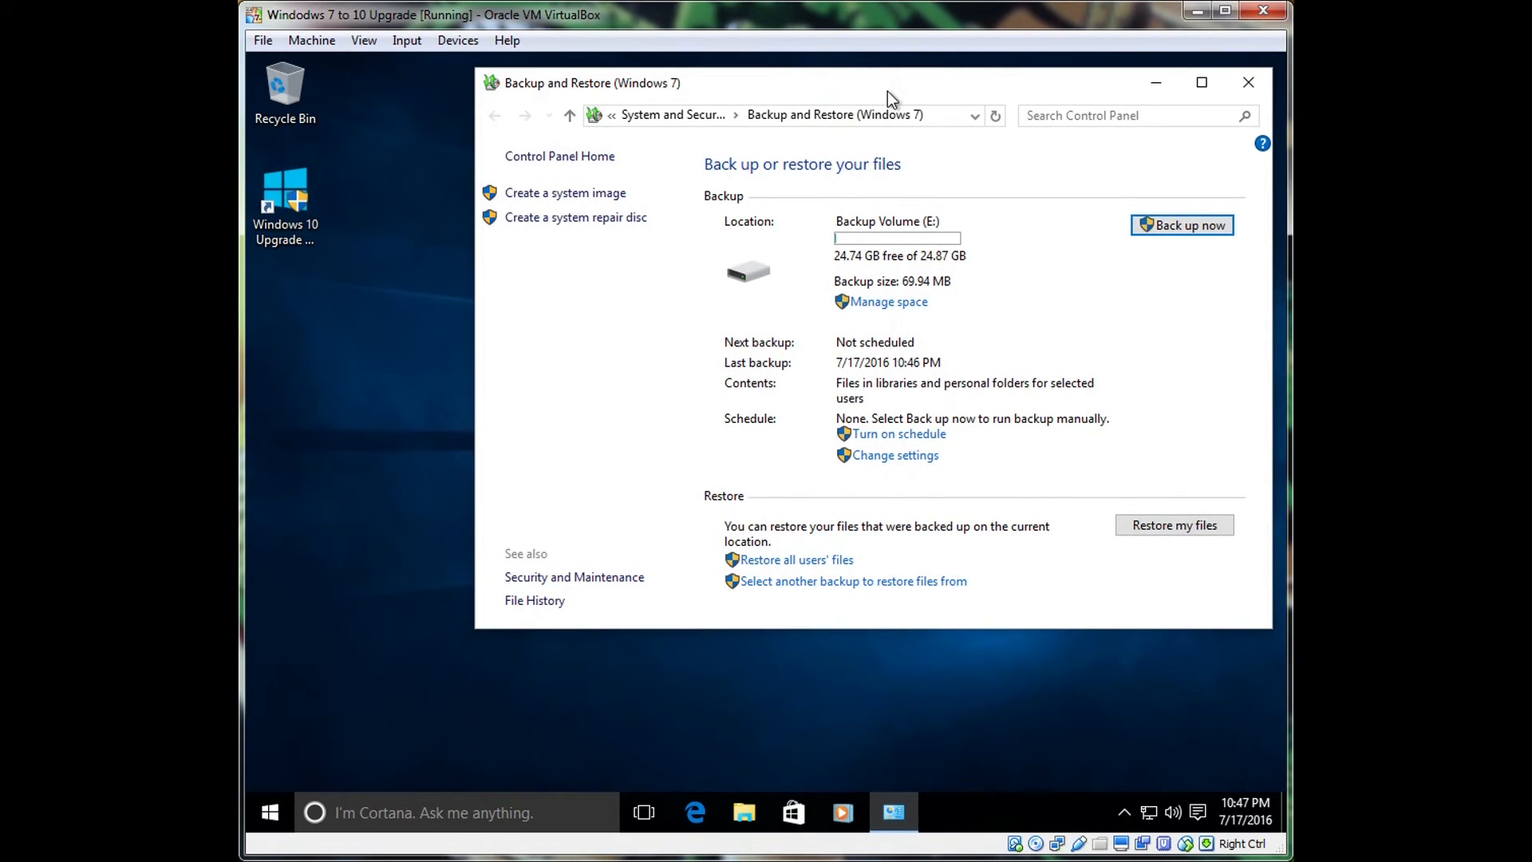
drag(886, 93, 882, 93)
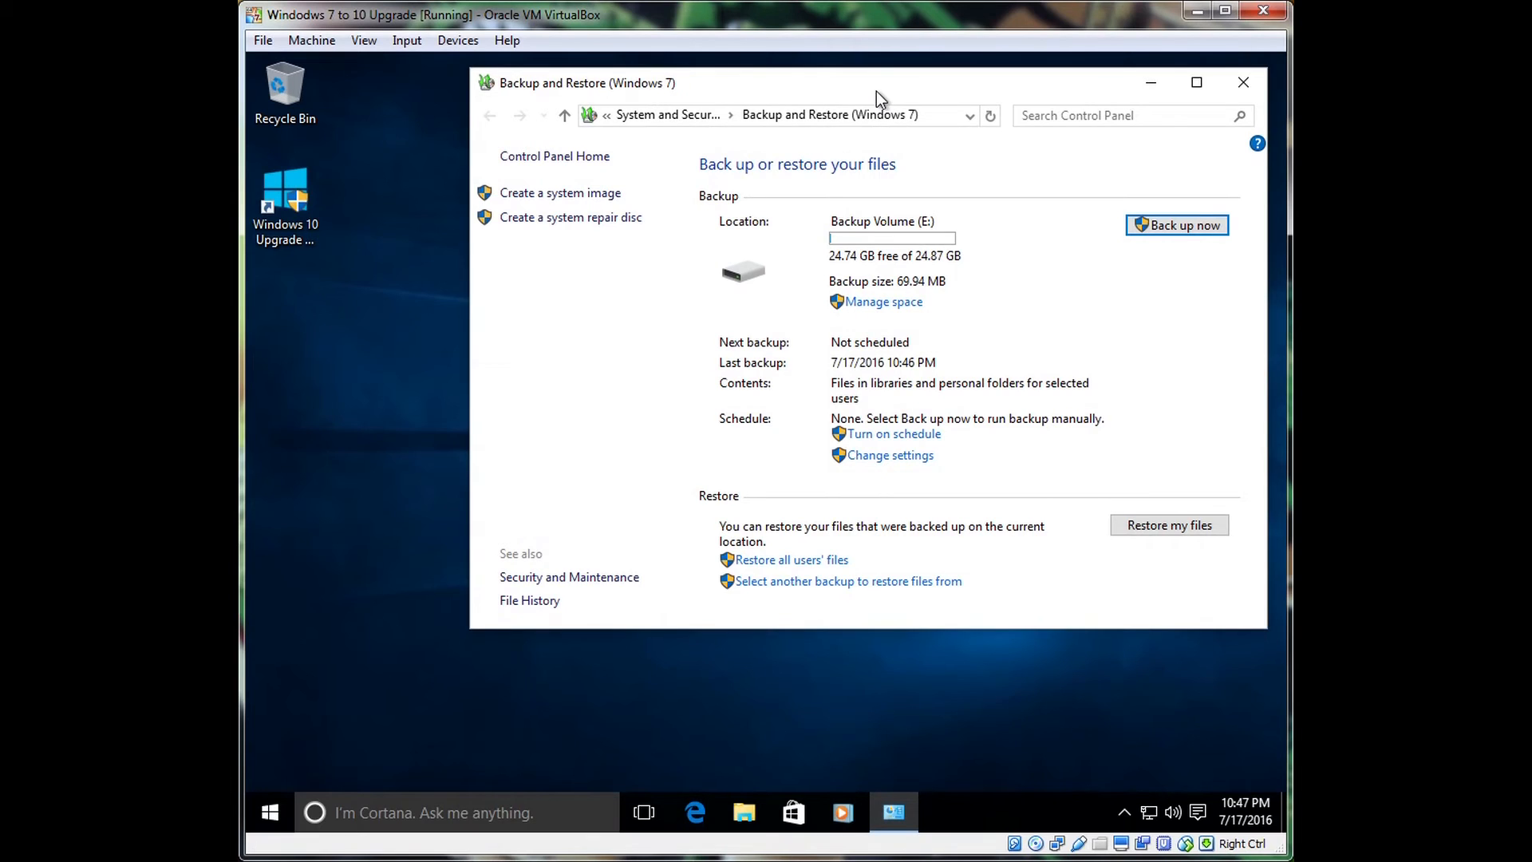
drag(875, 92, 824, 161)
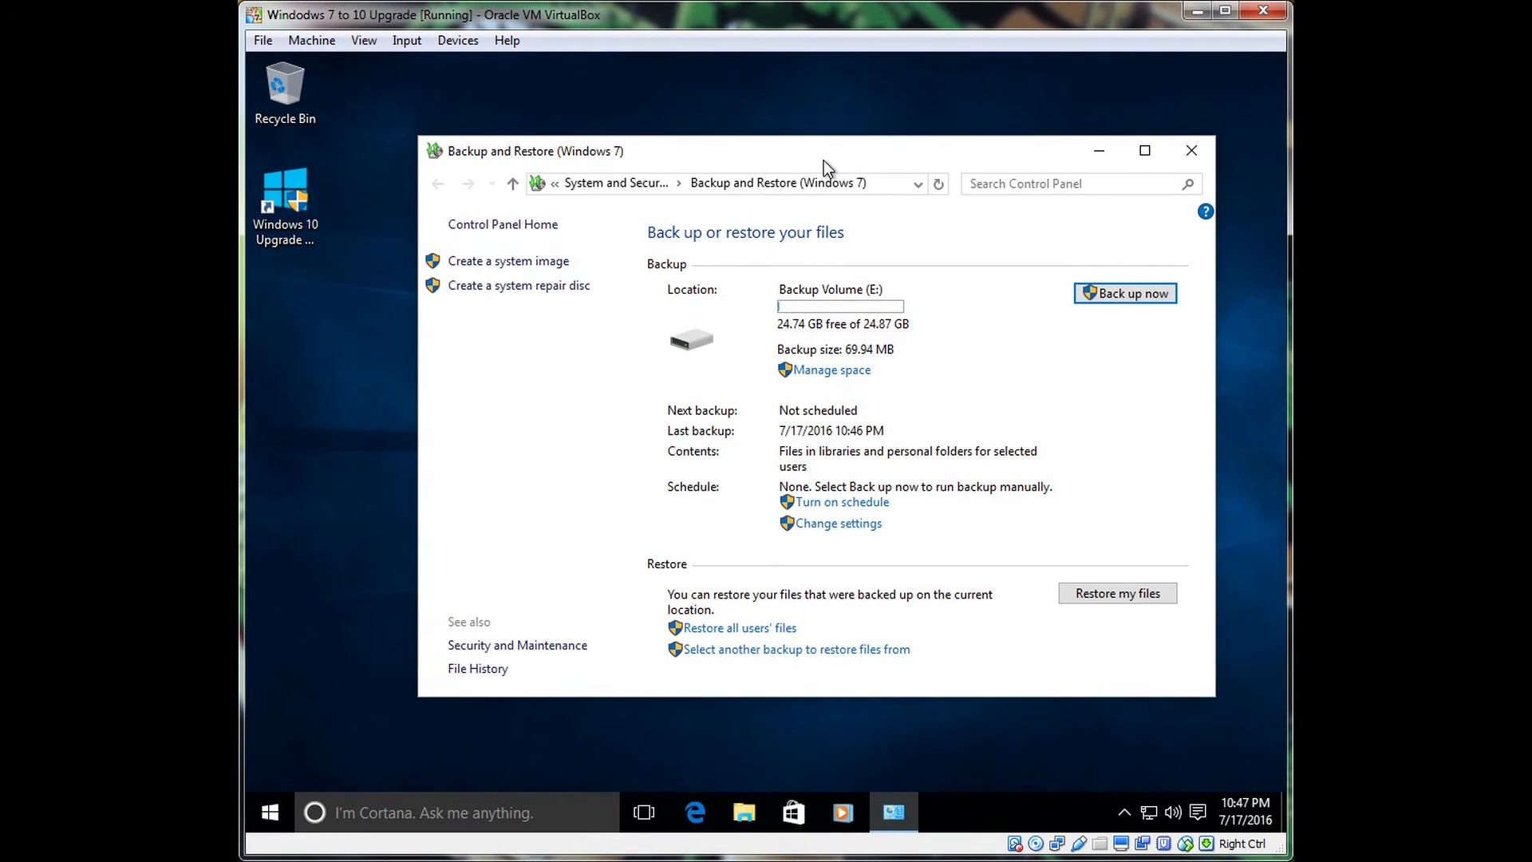